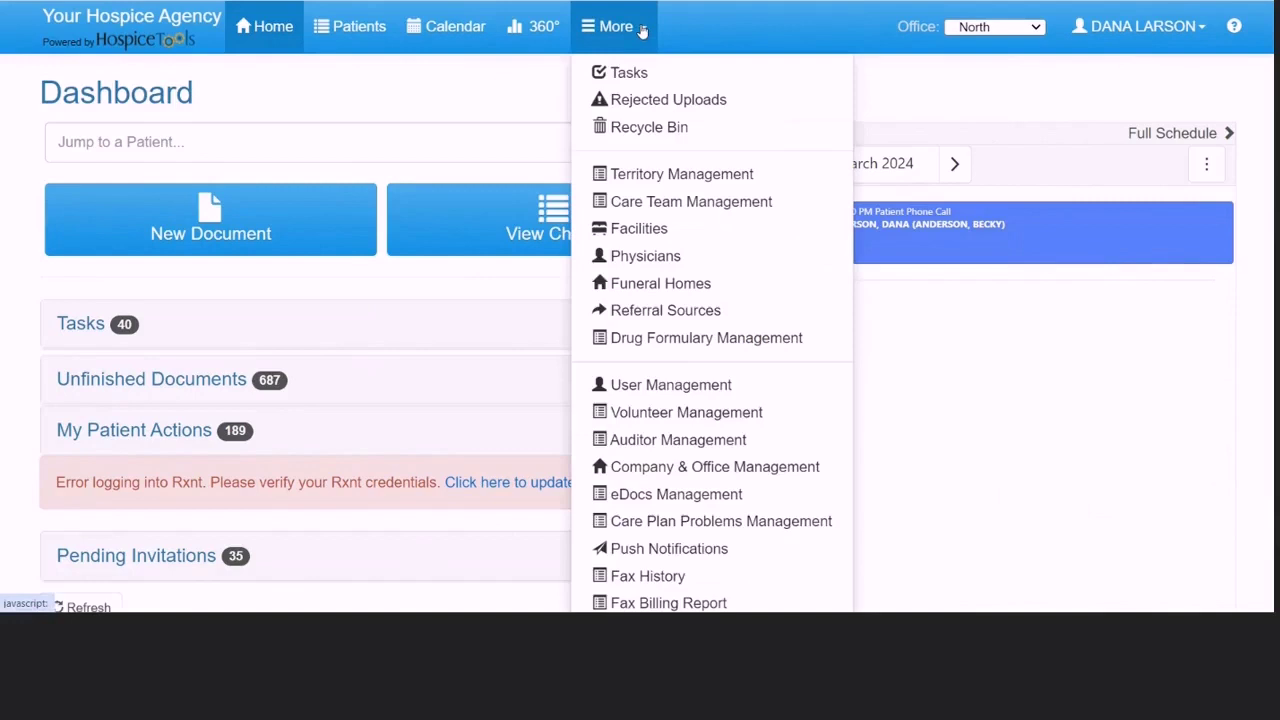
# Start a new user record in User Management and fill in the user's email address
pyautogui.click(669, 390)
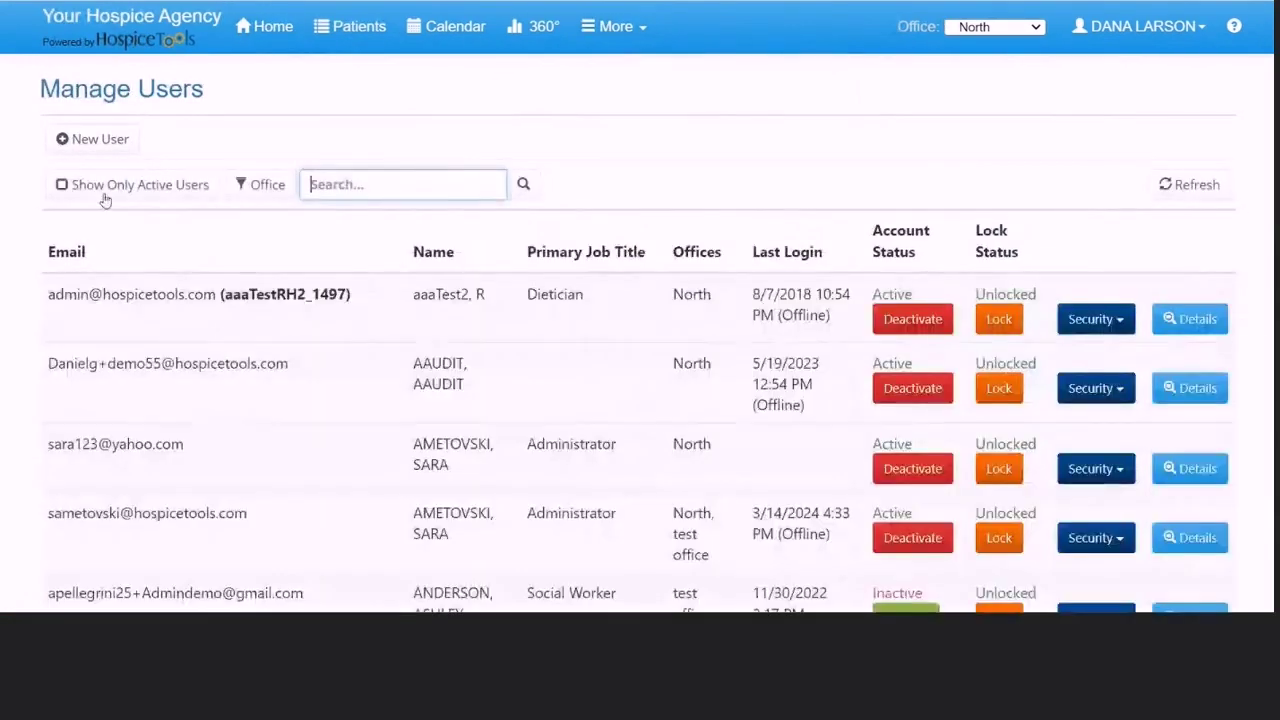
pyautogui.click(101, 141)
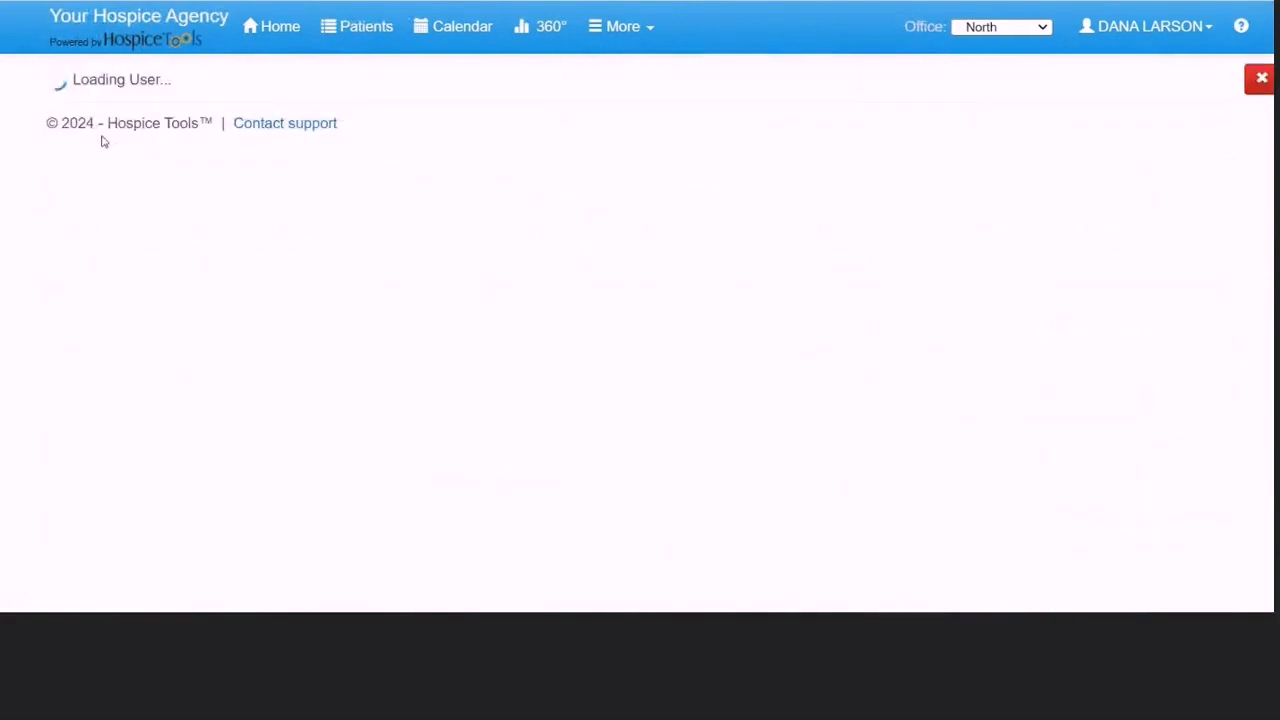
pyautogui.click(266, 220)
pyautogui.click(313, 279)
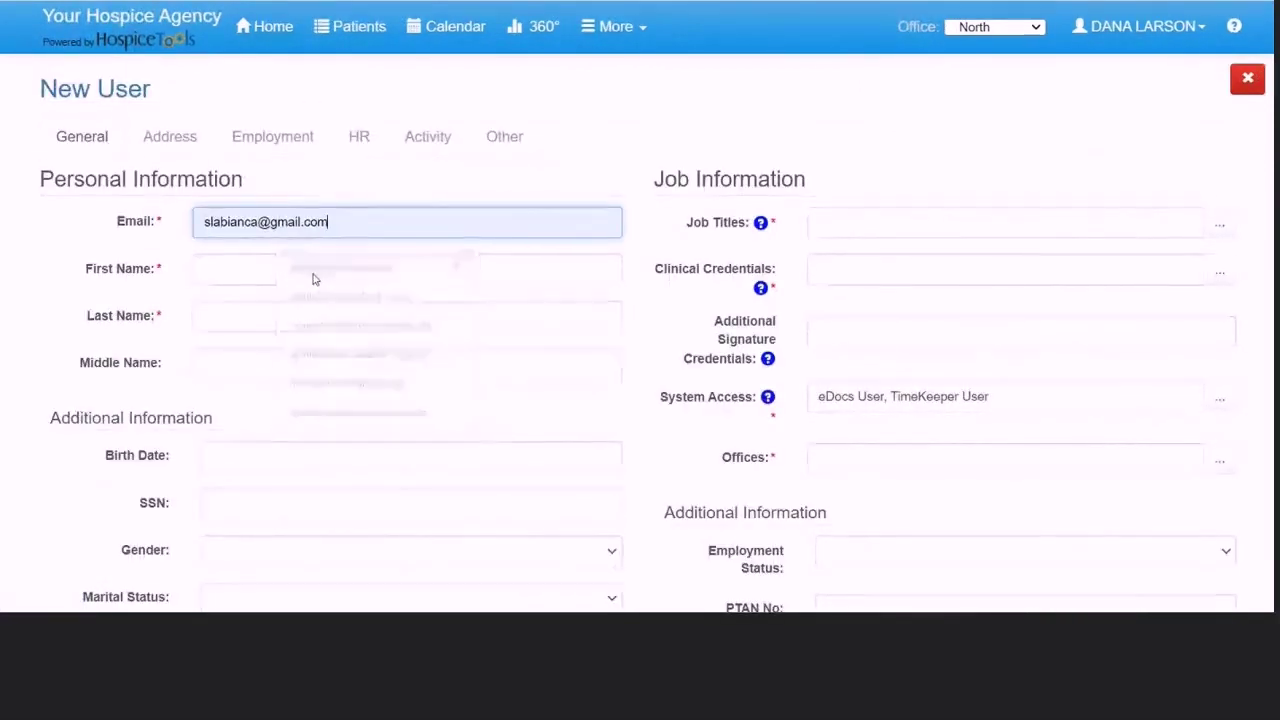
# Enter the new user's first name and last name in the personal information
pyautogui.click(301, 273)
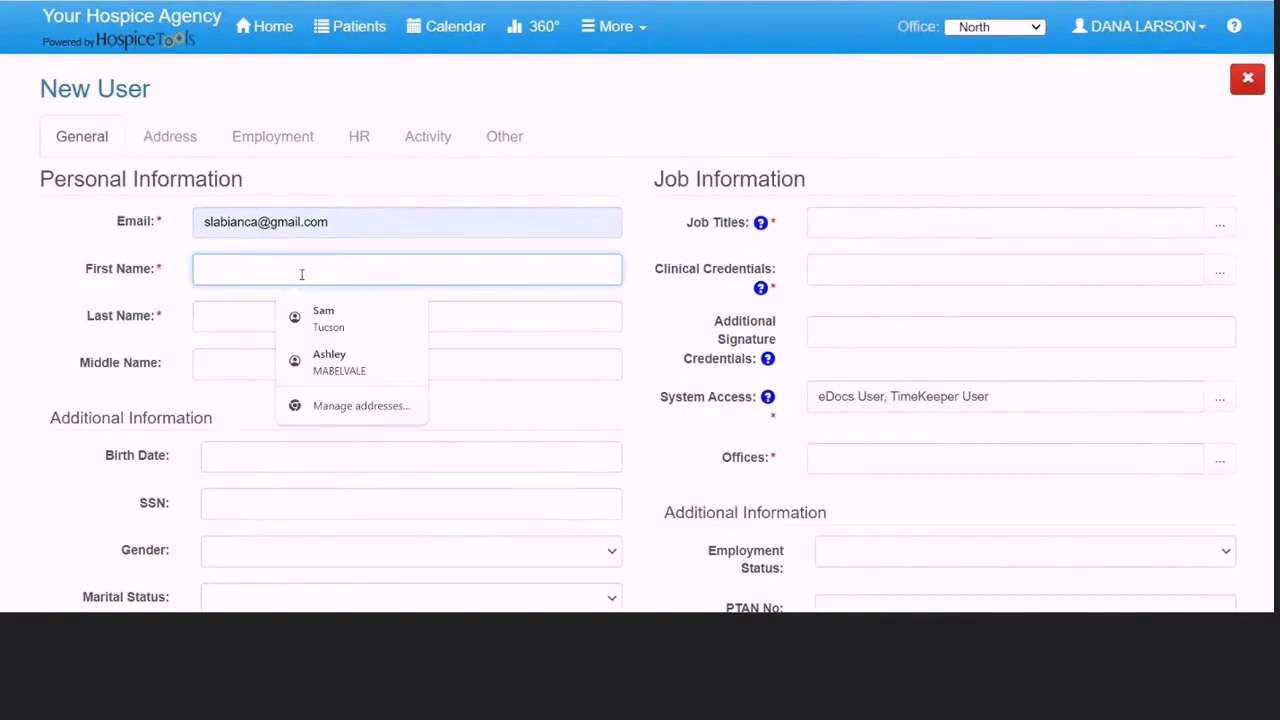
pyautogui.write('BOB')
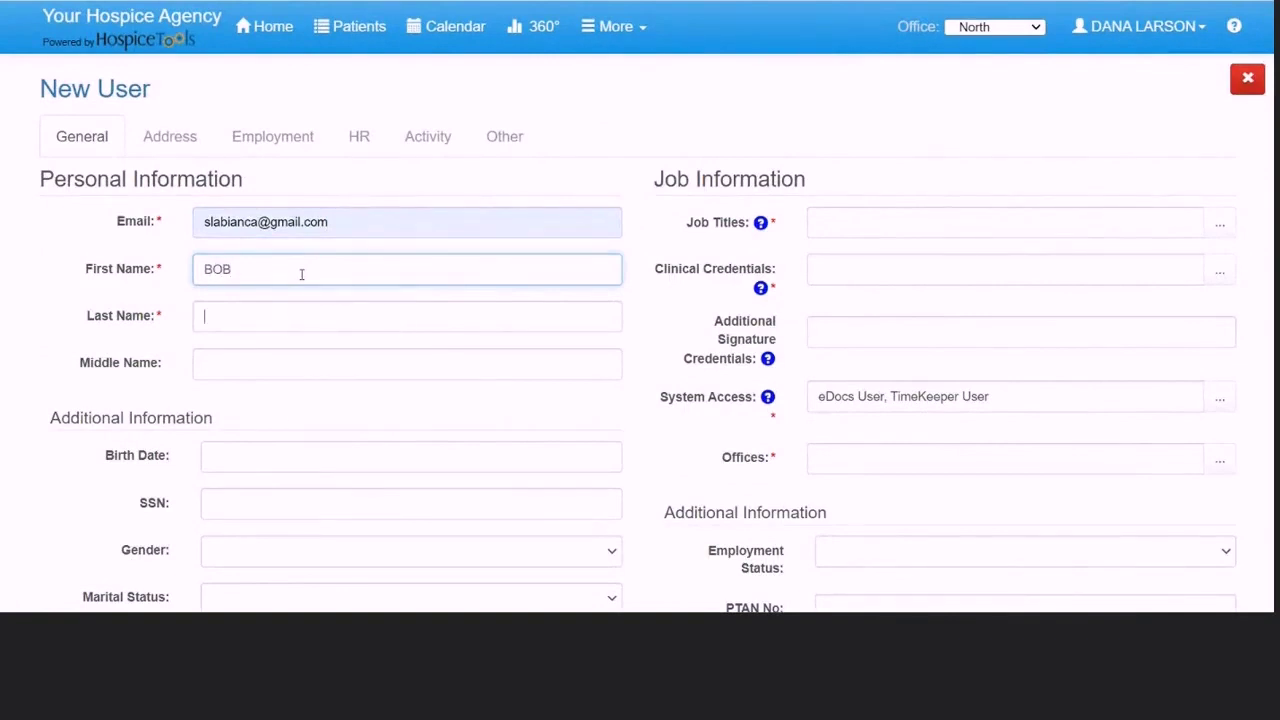
pyautogui.press('Tab')
pyautogui.write('RED')
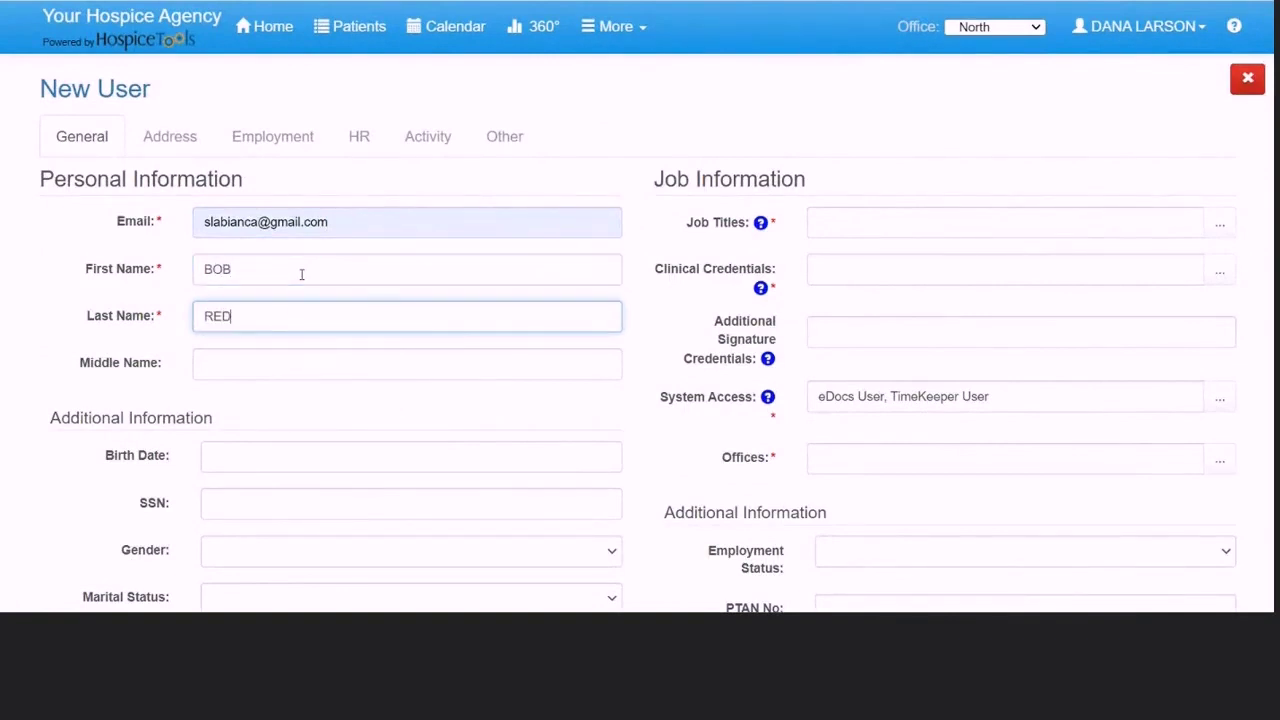
# Fill in the employment information: worker type Employee, employment type Full Time, Earns PTO enabled, and start date 03/01/2024
pyautogui.scroll(-5, 286, 297)
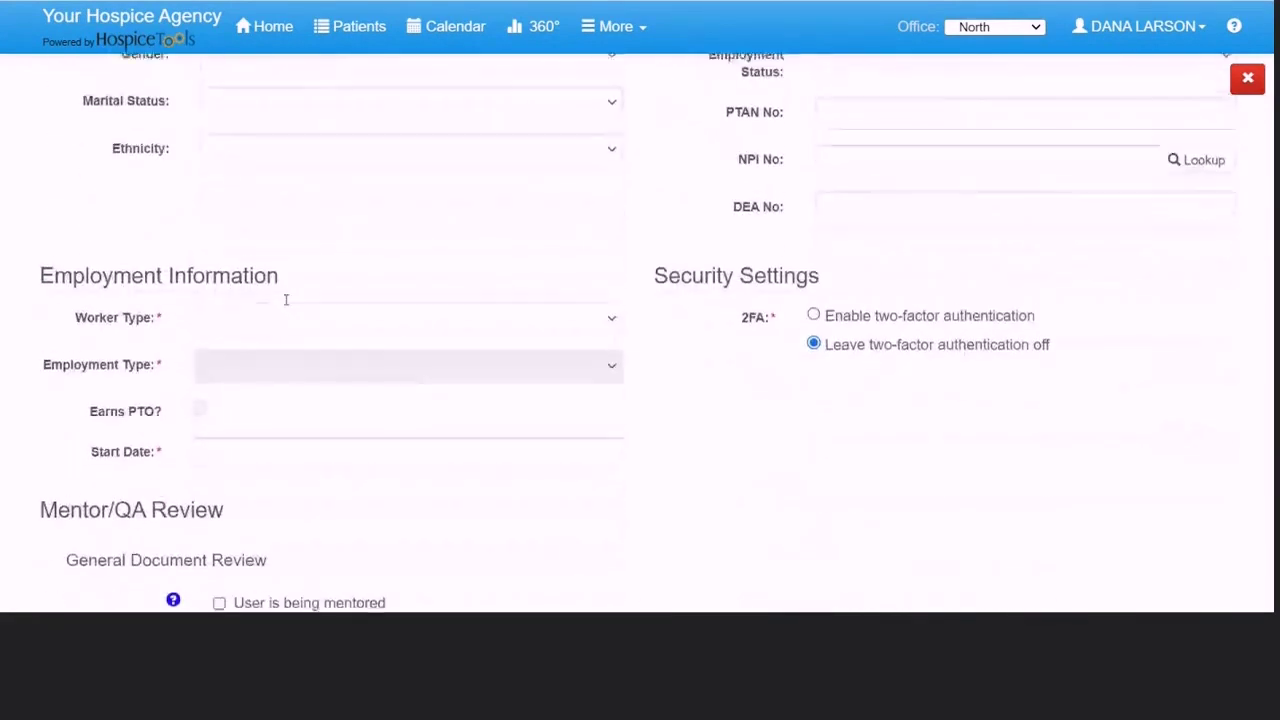
pyautogui.click(285, 313)
pyautogui.click(287, 334)
pyautogui.click(288, 318)
pyautogui.click(288, 350)
pyautogui.click(287, 359)
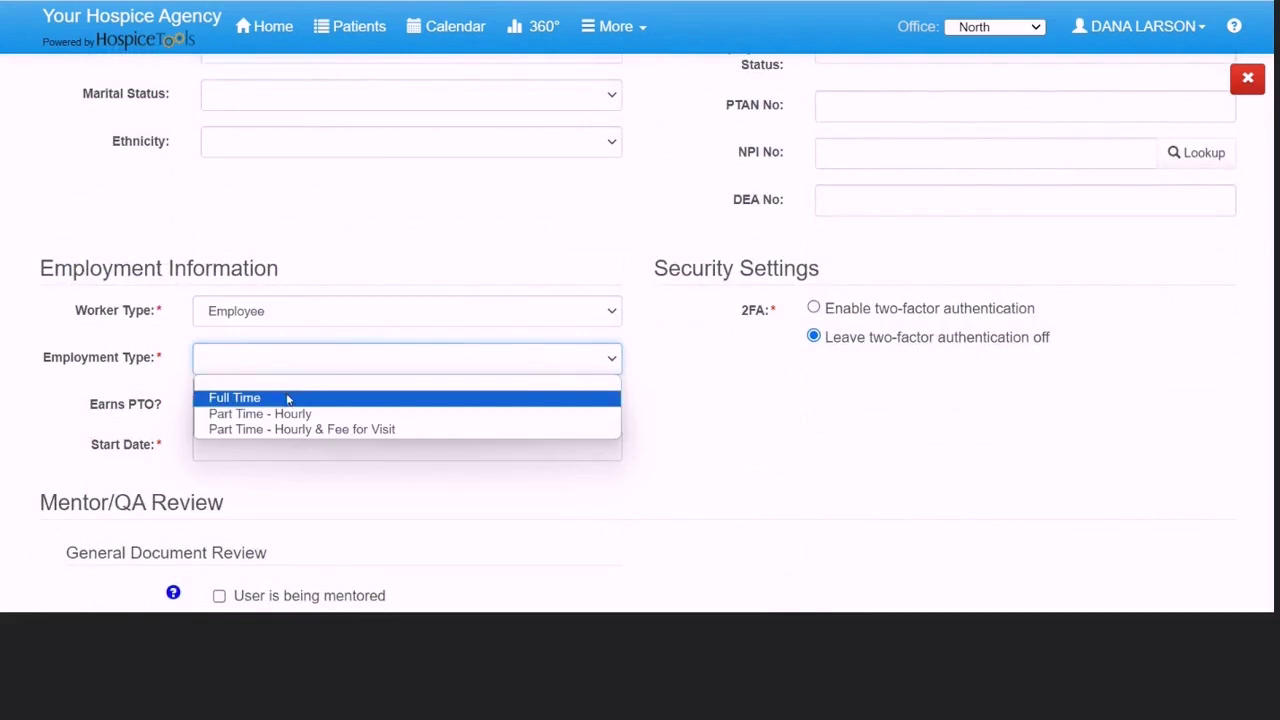
pyautogui.click(288, 398)
pyautogui.click(199, 401)
pyautogui.click(199, 401)
pyautogui.click(275, 449)
pyautogui.scroll(-1, 440, 500)
pyautogui.click(481, 495)
# Assign the job titles Administrator and Visit Nurse to the new user
pyautogui.scroll(6, 612, 407)
pyautogui.click(877, 229)
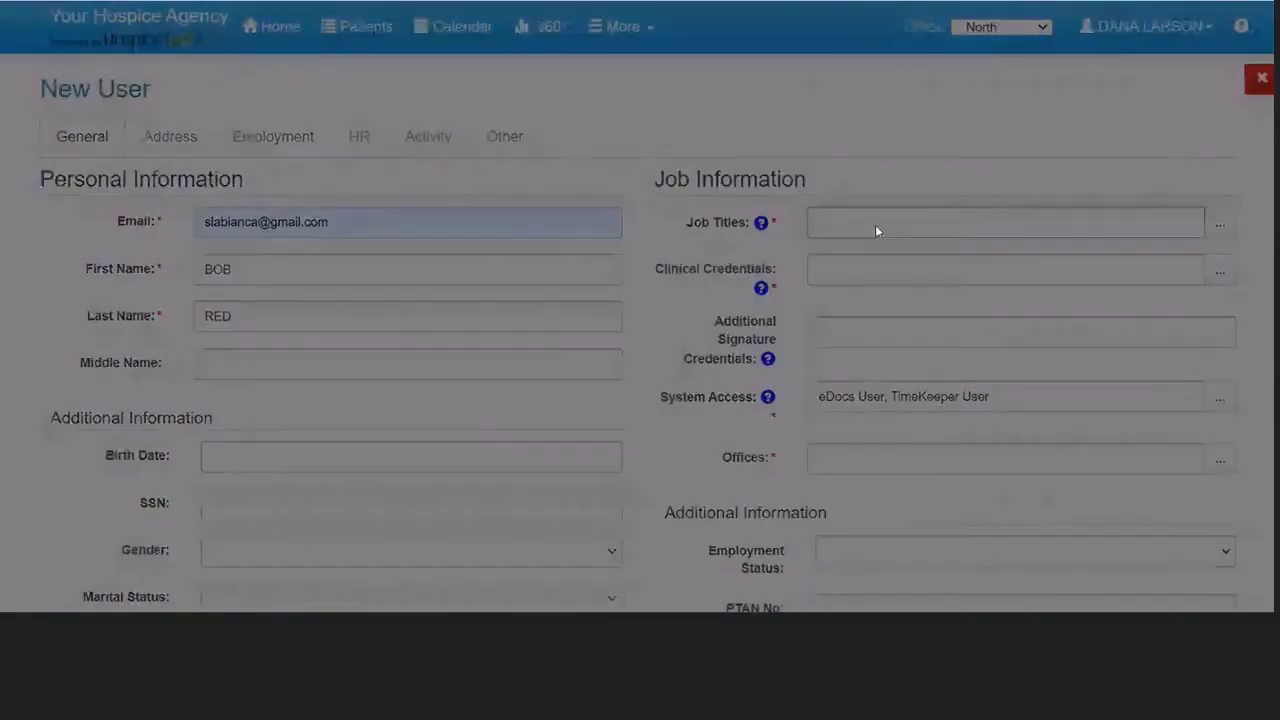
pyautogui.click(532, 288)
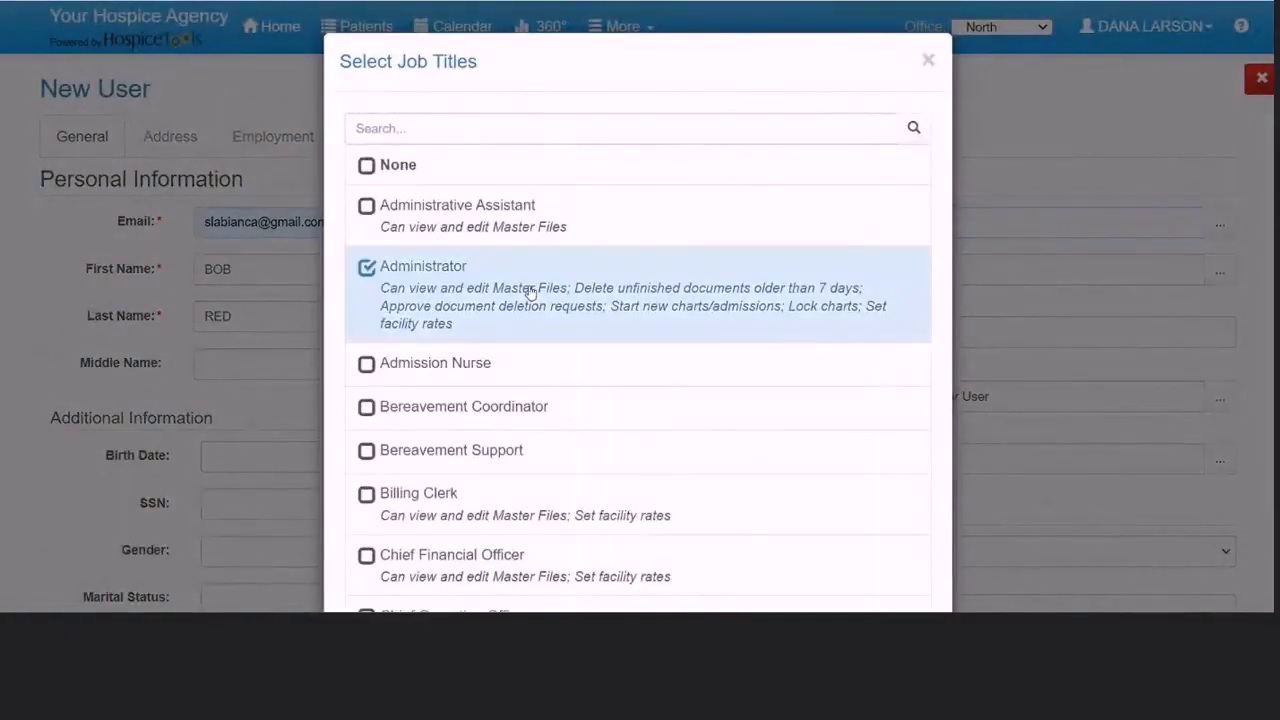
pyautogui.scroll(-5, 530, 290)
pyautogui.scroll(-10, 530, 290)
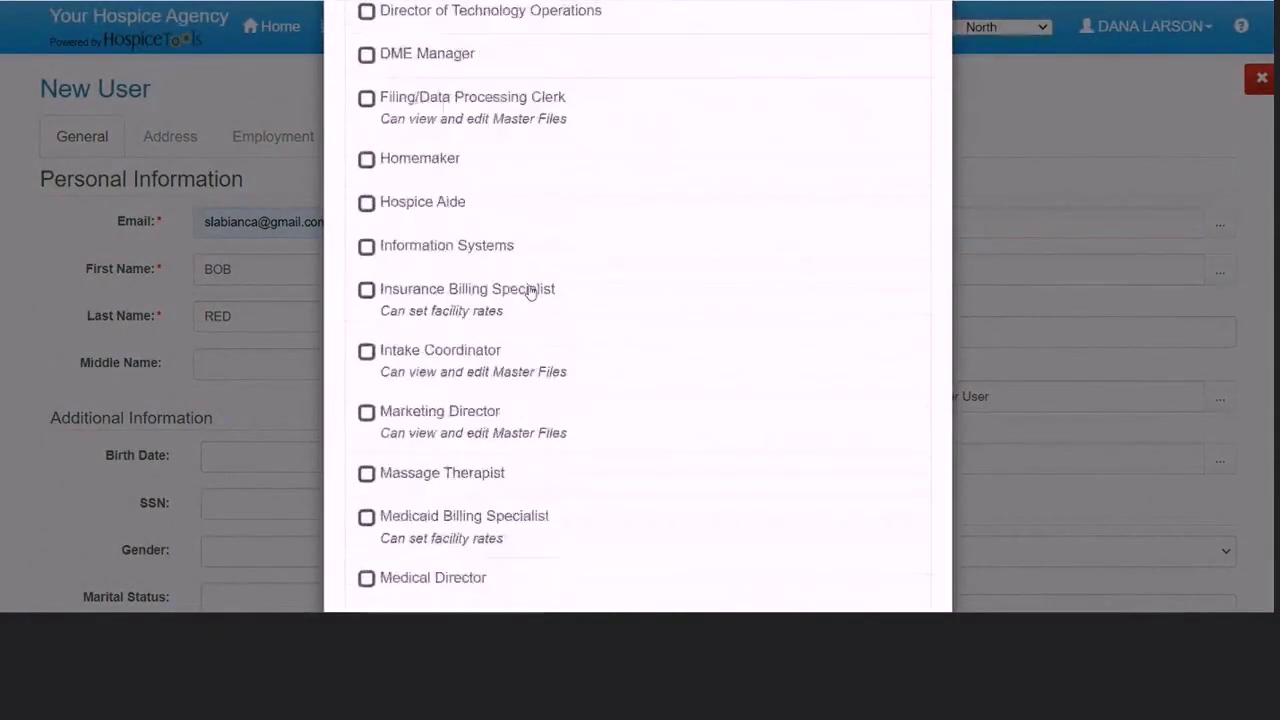
pyautogui.scroll(-5, 530, 290)
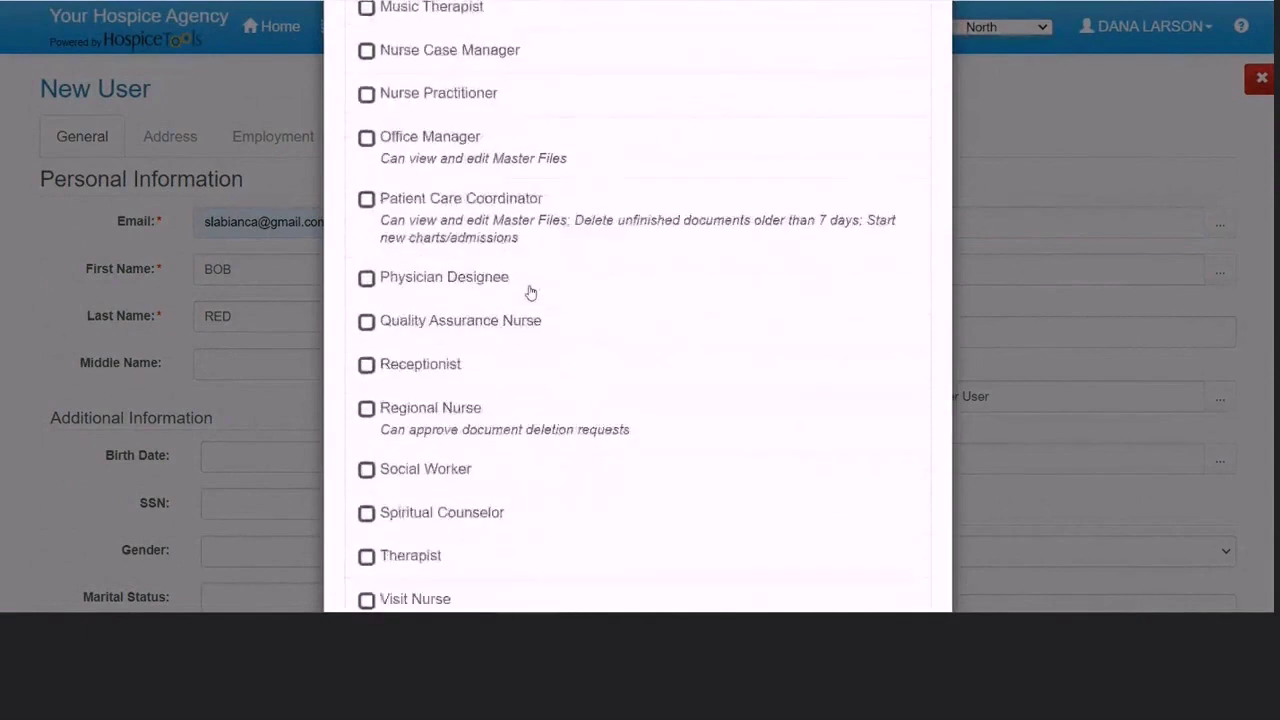
pyautogui.click(513, 328)
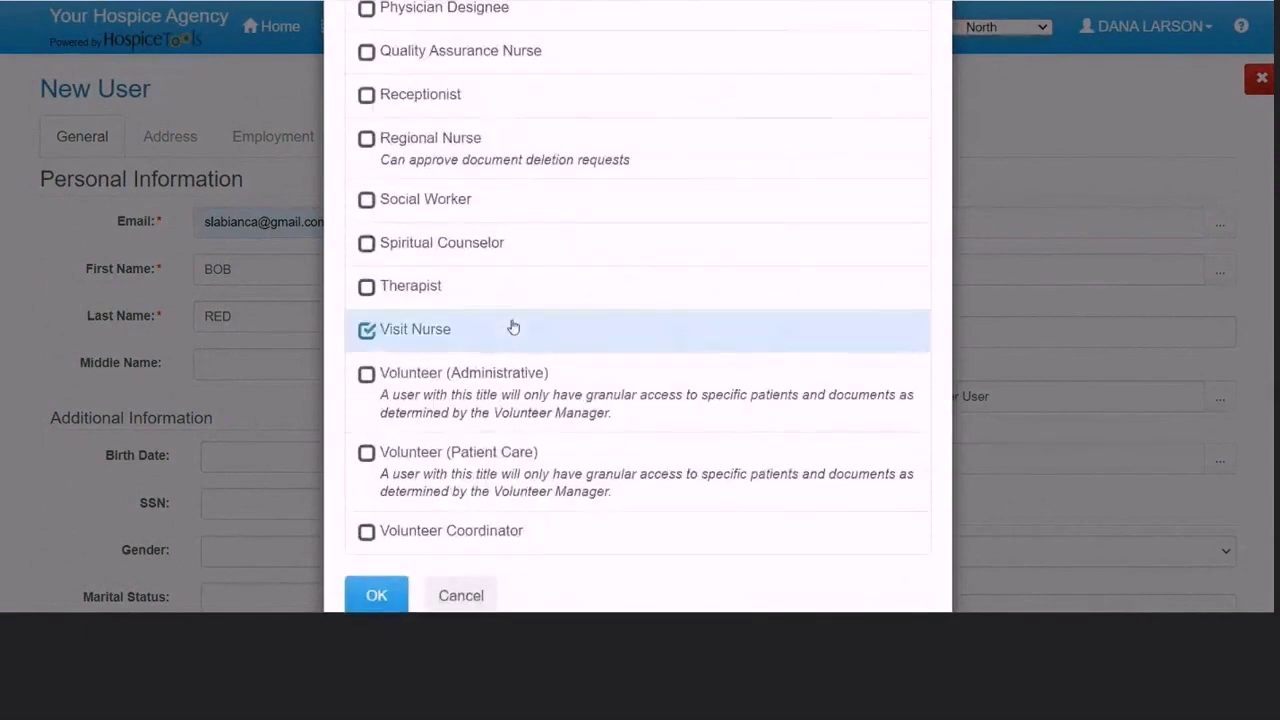
pyautogui.click(376, 595)
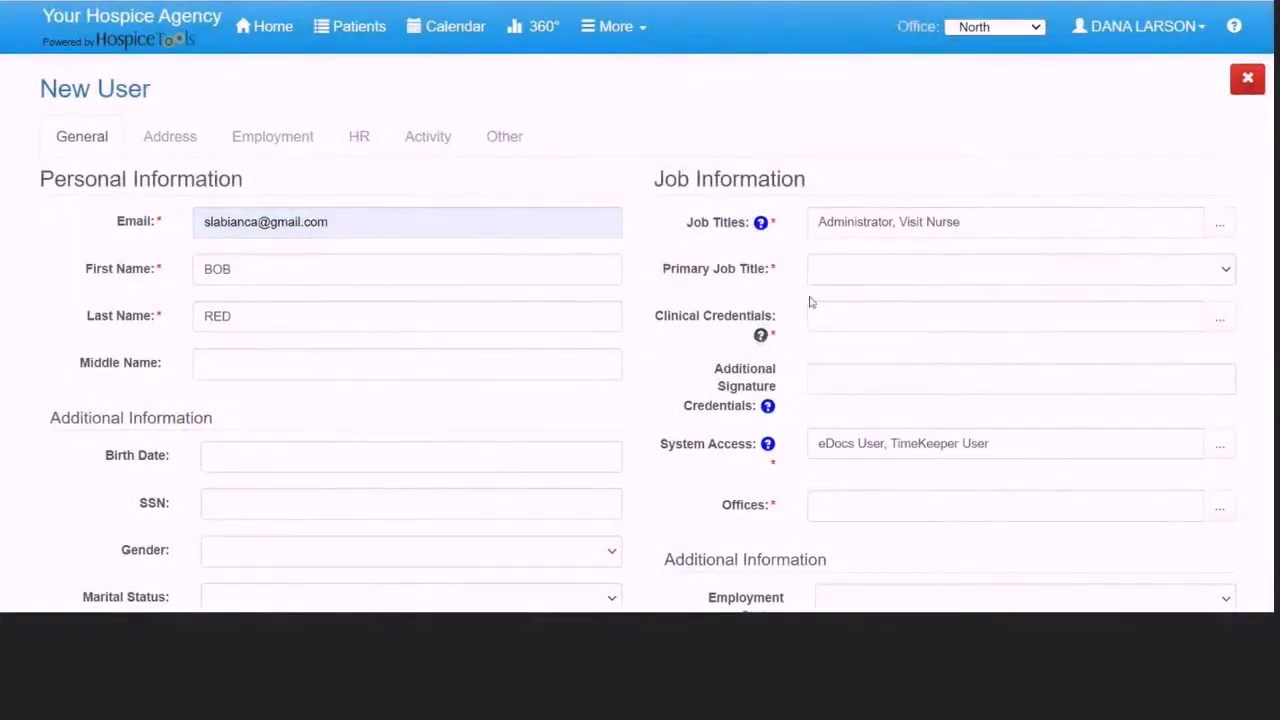
# Set the primary job title to Administrator and the clinical credentials to RN - Registered Nurse
pyautogui.click(875, 280)
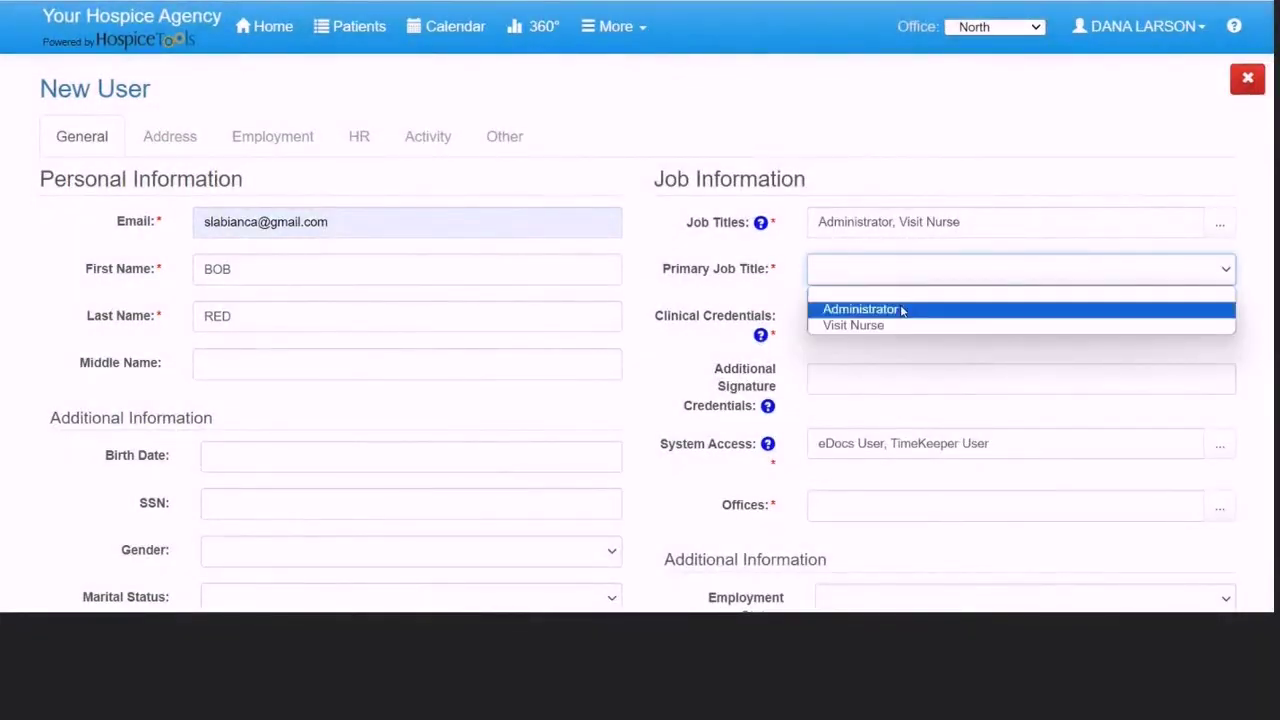
pyautogui.click(900, 307)
pyautogui.click(862, 317)
pyautogui.scroll(-4, 565, 315)
pyautogui.scroll(-6, 565, 315)
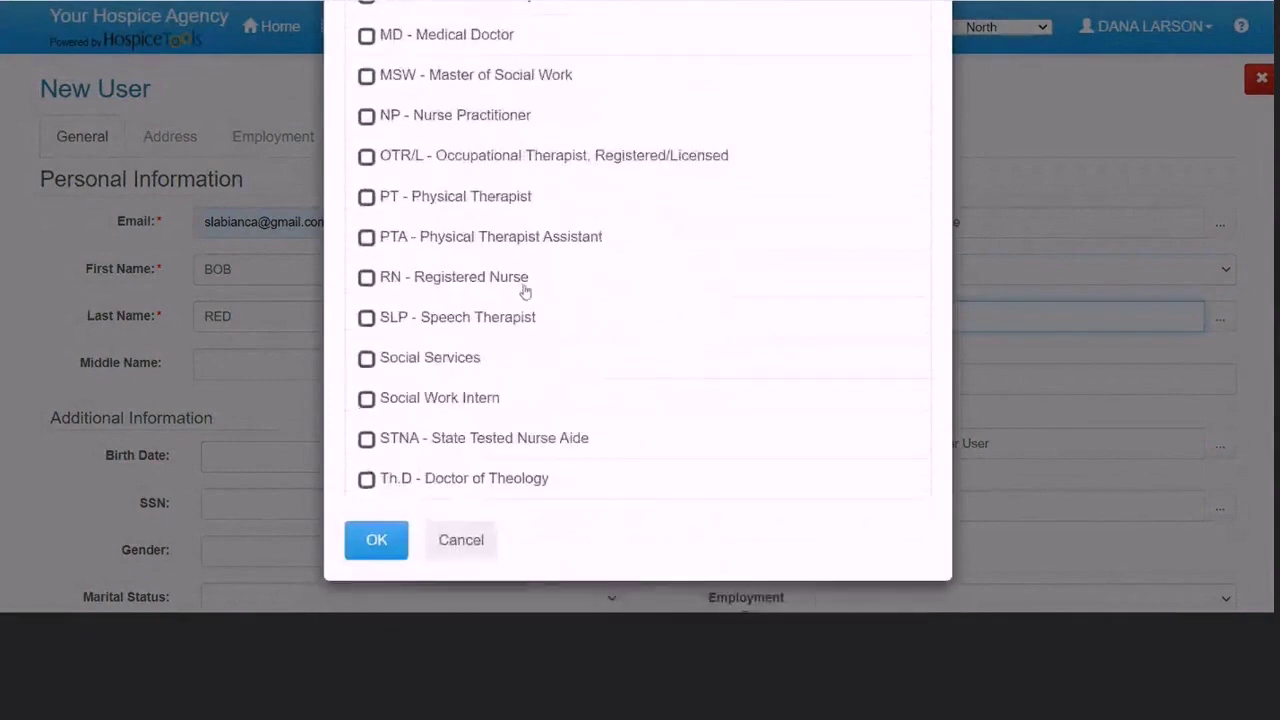
pyautogui.click(528, 289)
pyautogui.click(376, 541)
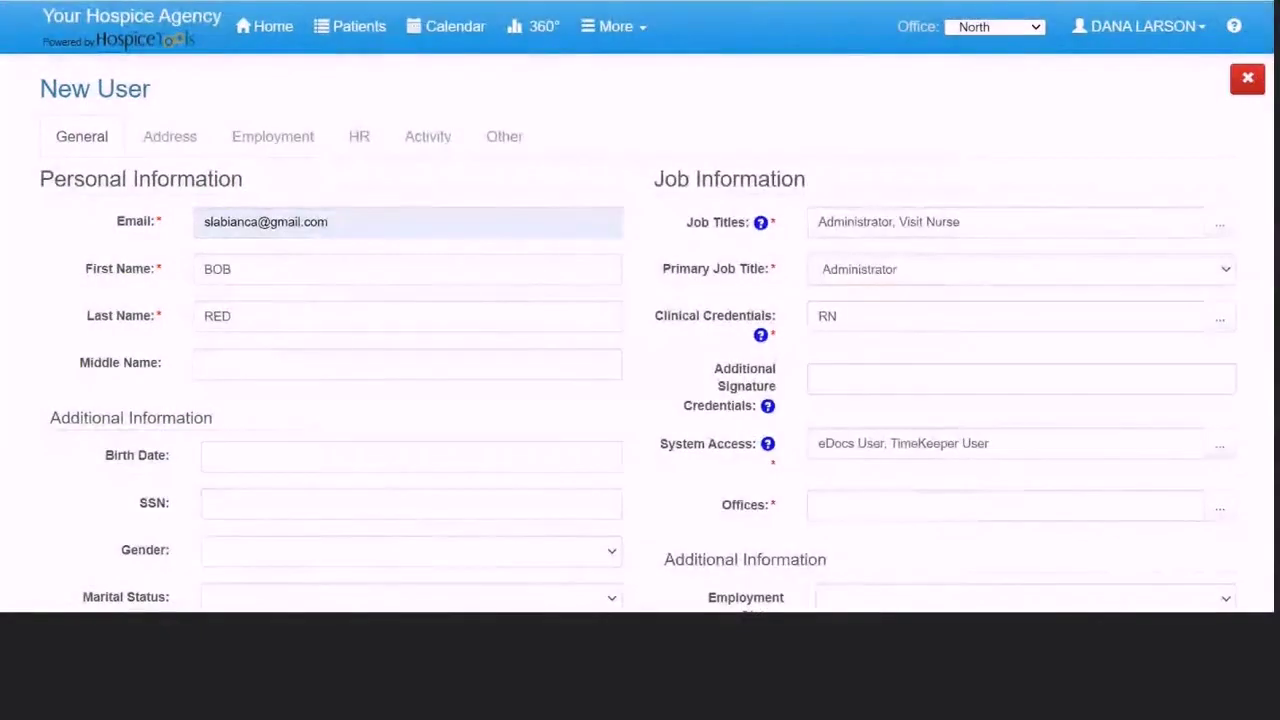
# Add the Schedule Admin permission to the new user's system access
pyautogui.click(1015, 443)
pyautogui.scroll(-5, 735, 300)
pyautogui.scroll(-4, 733, 305)
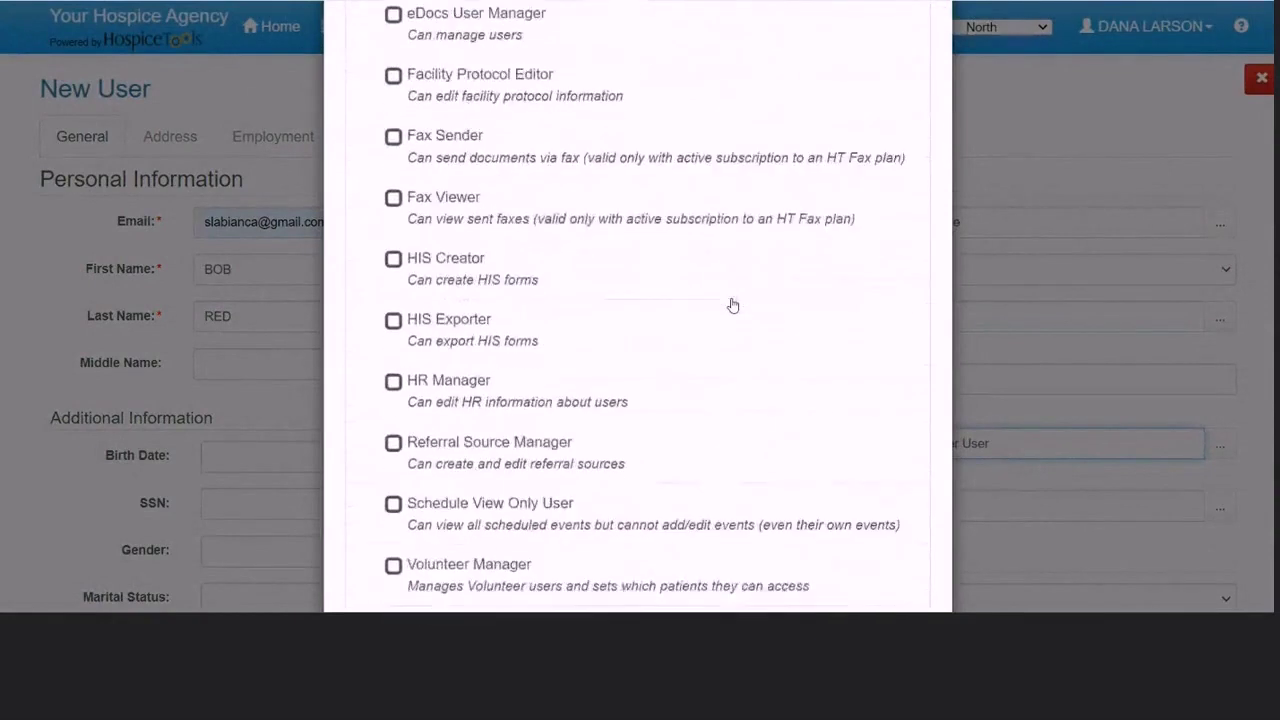
pyautogui.click(566, 466)
pyautogui.scroll(-2, 566, 469)
pyautogui.click(575, 378)
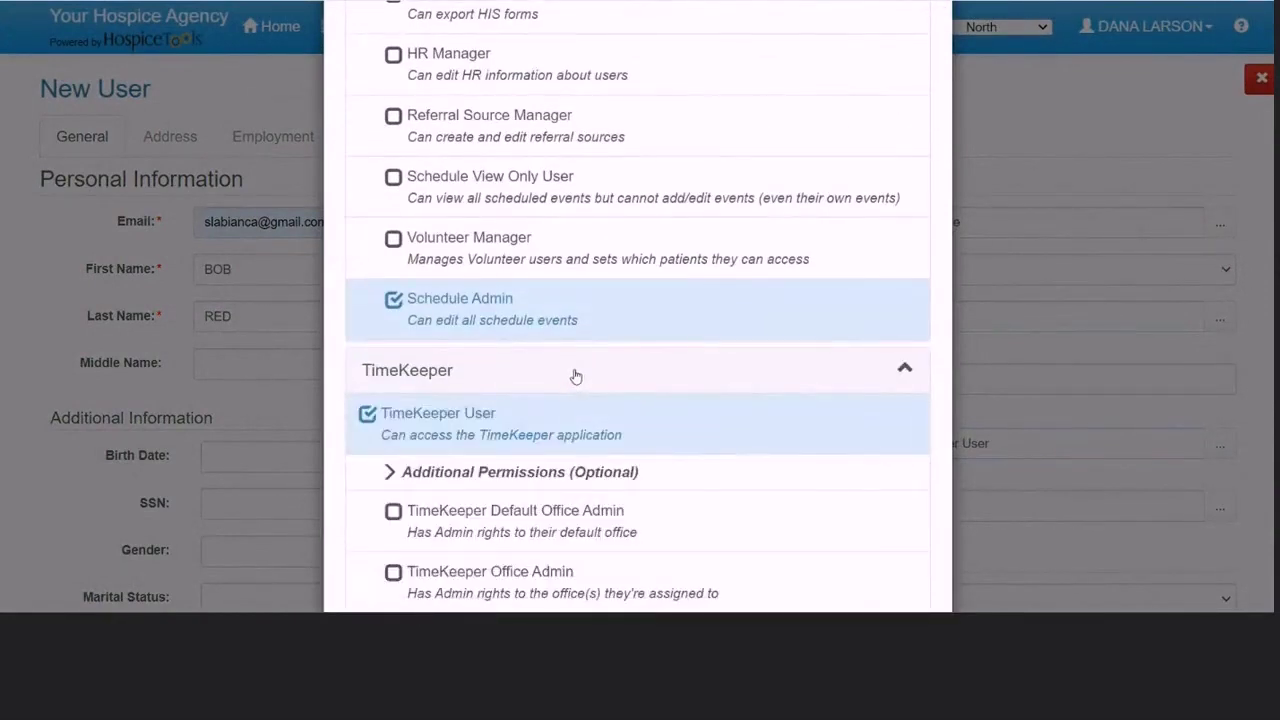
pyautogui.click(575, 376)
pyautogui.click(573, 423)
pyautogui.click(380, 538)
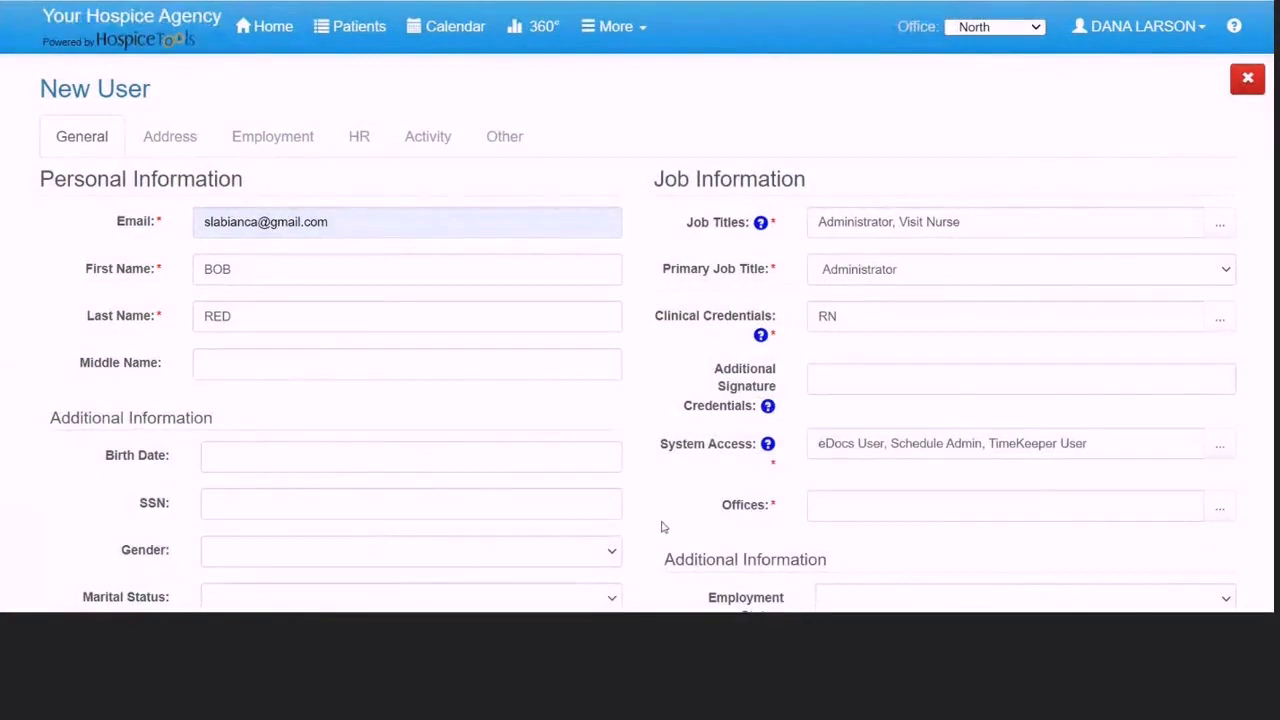
# Assign the user to both the test office and North Office, with North Office as the default office
pyautogui.click(832, 505)
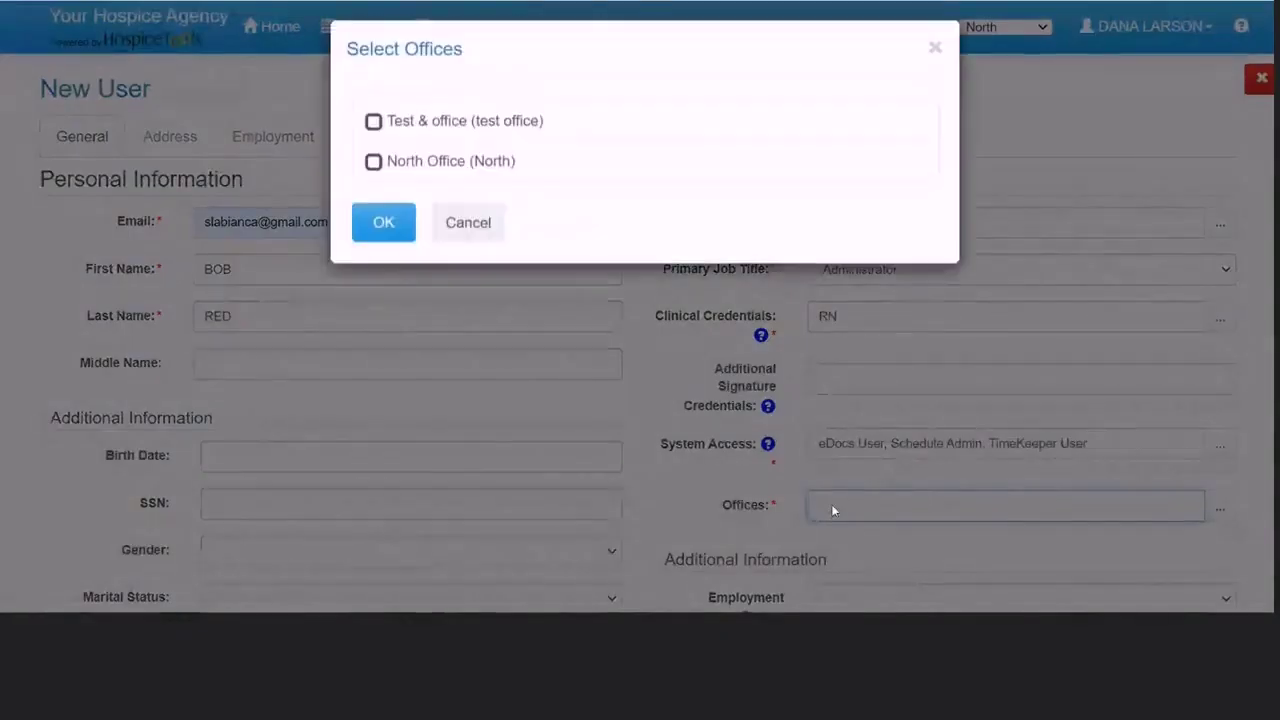
pyautogui.click(463, 140)
pyautogui.click(471, 176)
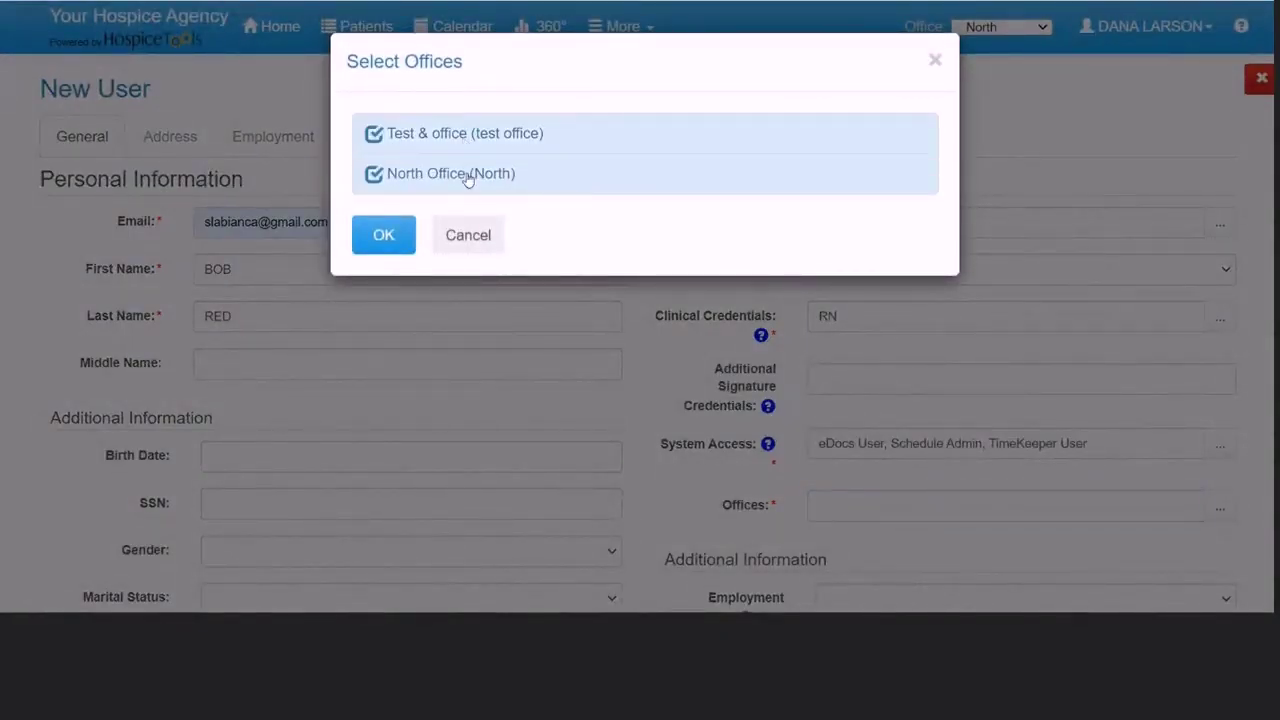
pyautogui.click(384, 236)
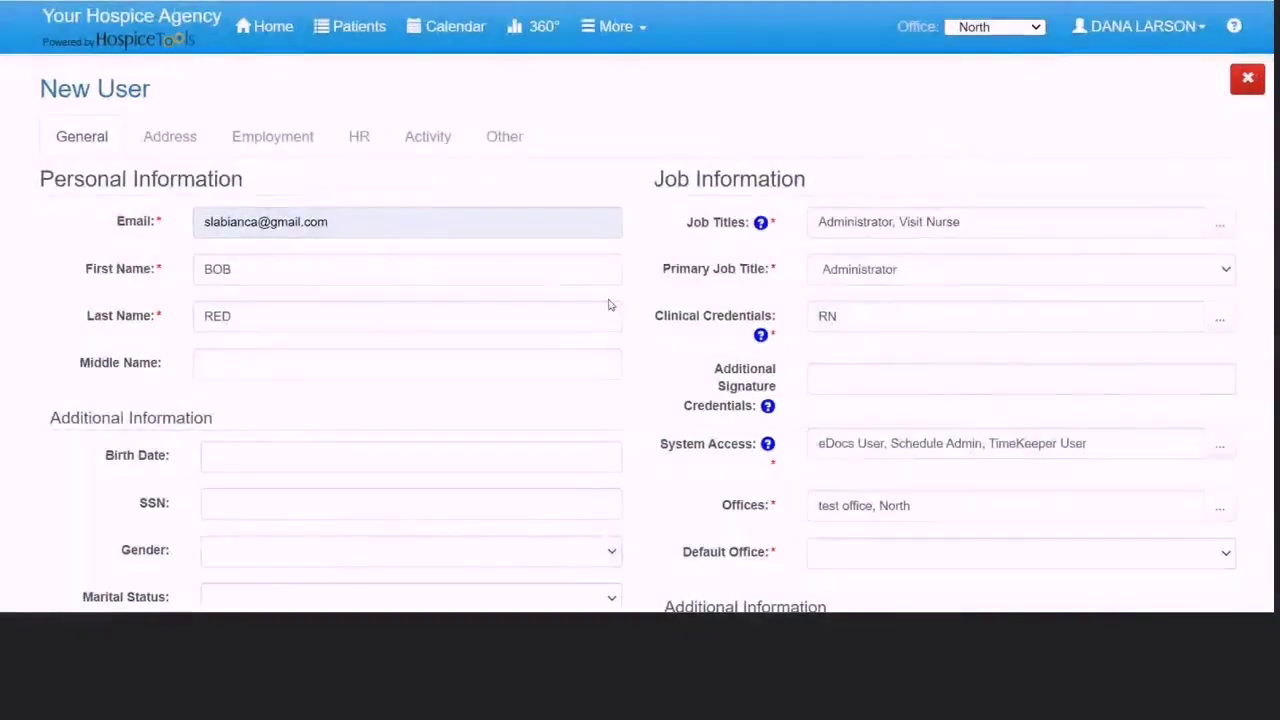
pyautogui.scroll(-3, 797, 352)
pyautogui.click(893, 396)
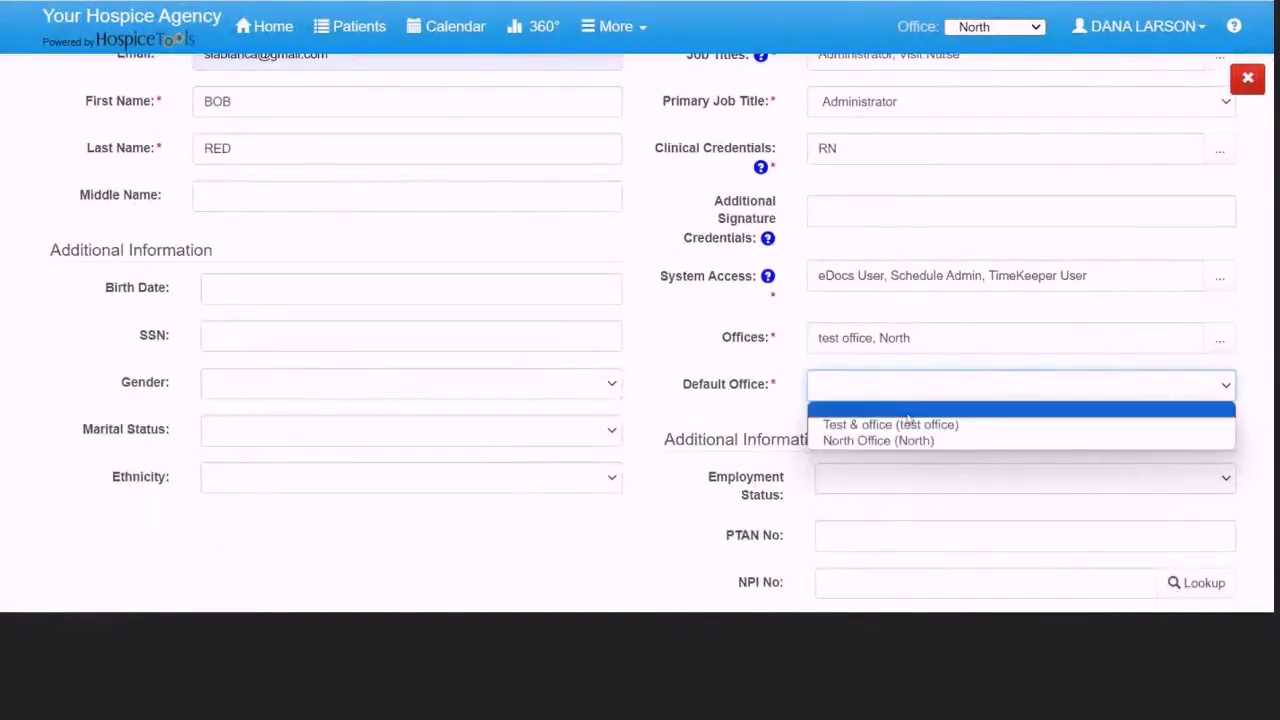
pyautogui.click(900, 440)
# Set the user's employment status to Active in the additional job information
pyautogui.scroll(-3, 763, 420)
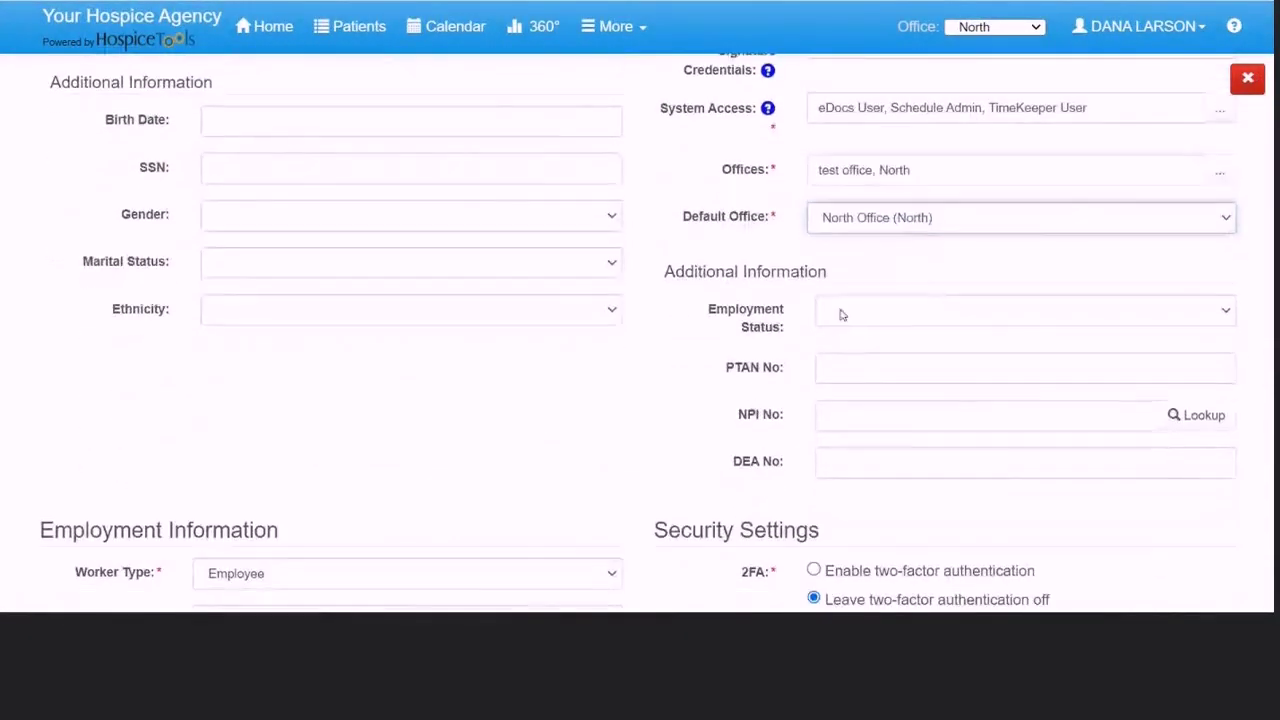
pyautogui.click(840, 310)
pyautogui.click(862, 352)
# Mark the user as being mentored, choose a general document reviewer, and set the percentage of documents to be reviewed to 20
pyautogui.scroll(-6, 674, 371)
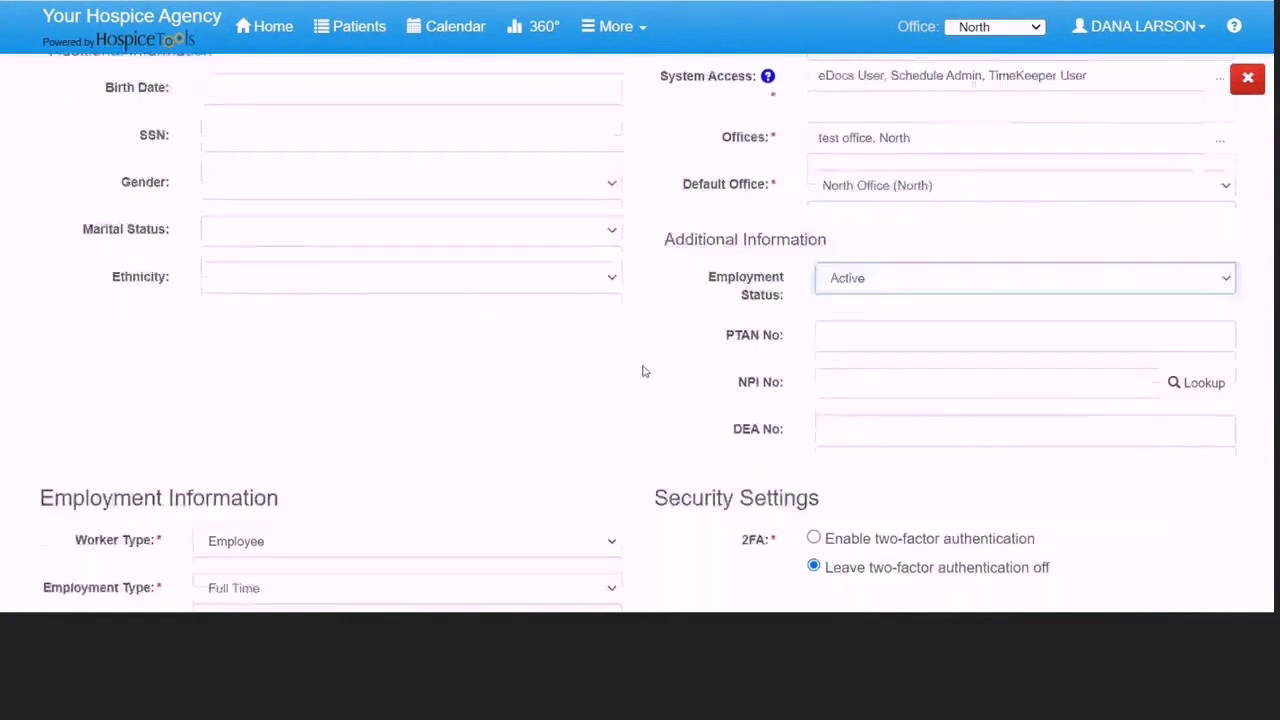
pyautogui.scroll(-1, 505, 318)
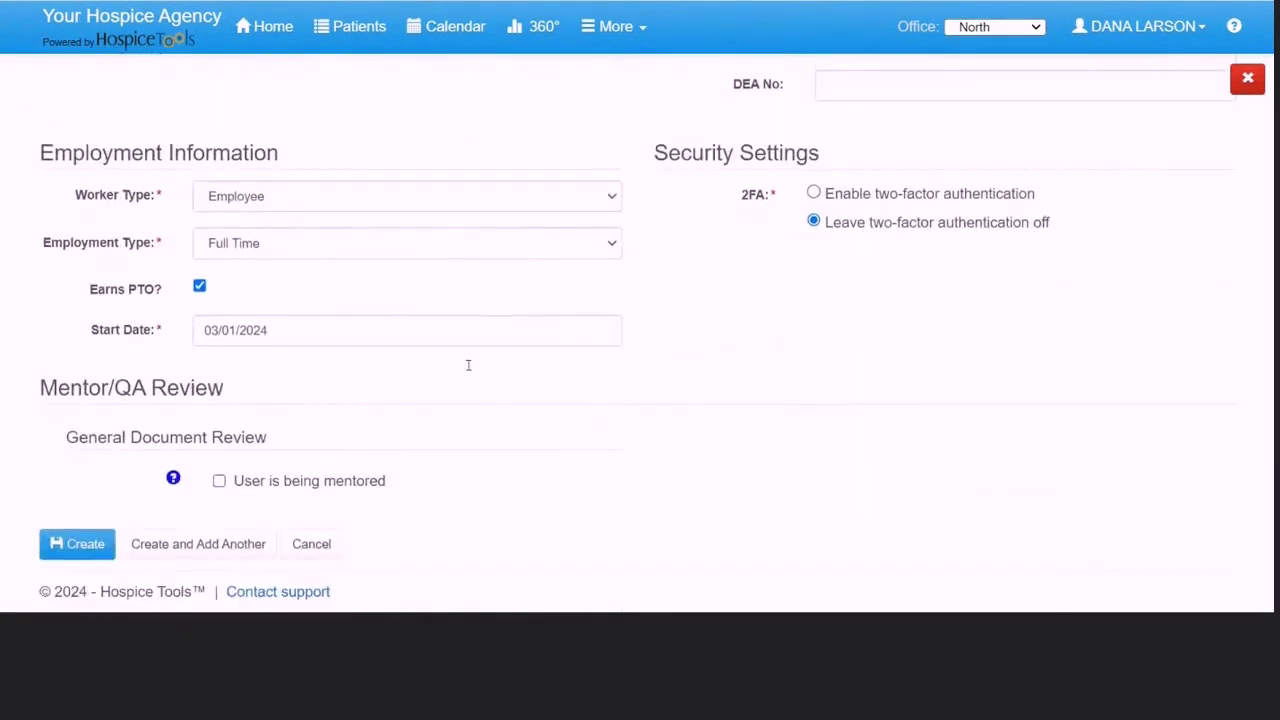
pyautogui.click(219, 481)
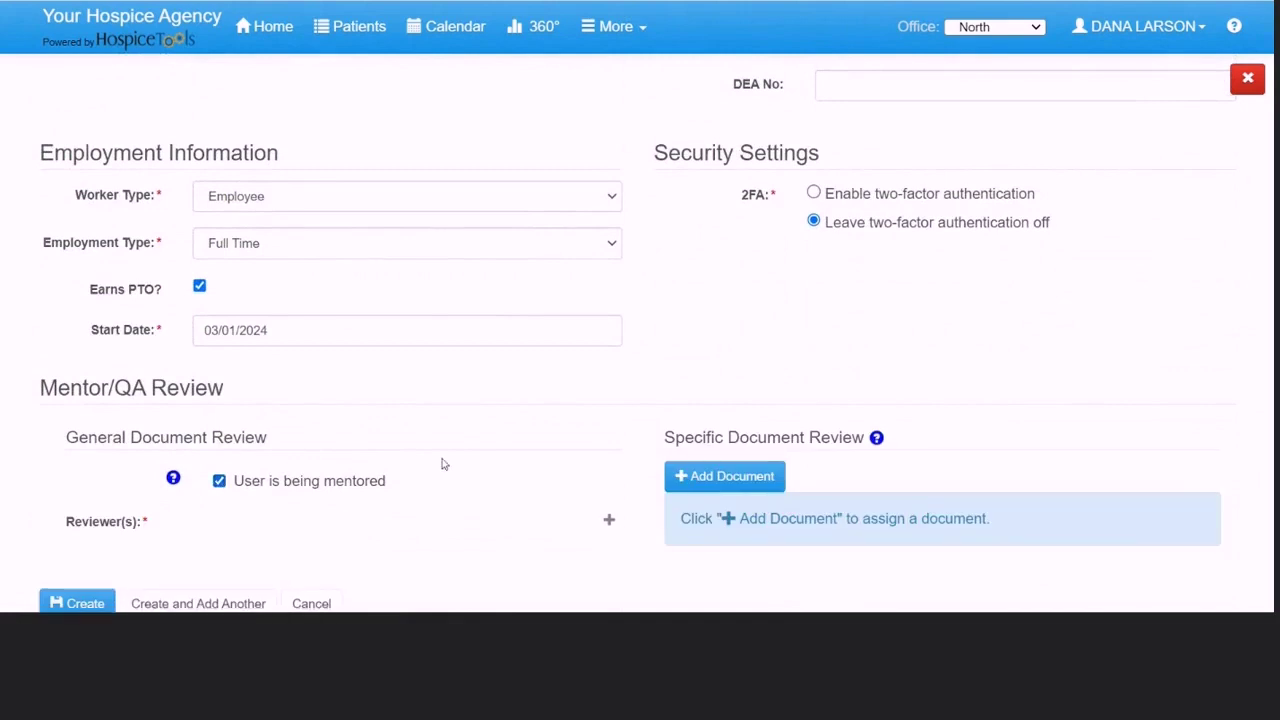
pyautogui.scroll(-1, 433, 465)
pyautogui.click(433, 462)
pyautogui.scroll(-3, 403, 400)
pyautogui.click(403, 397)
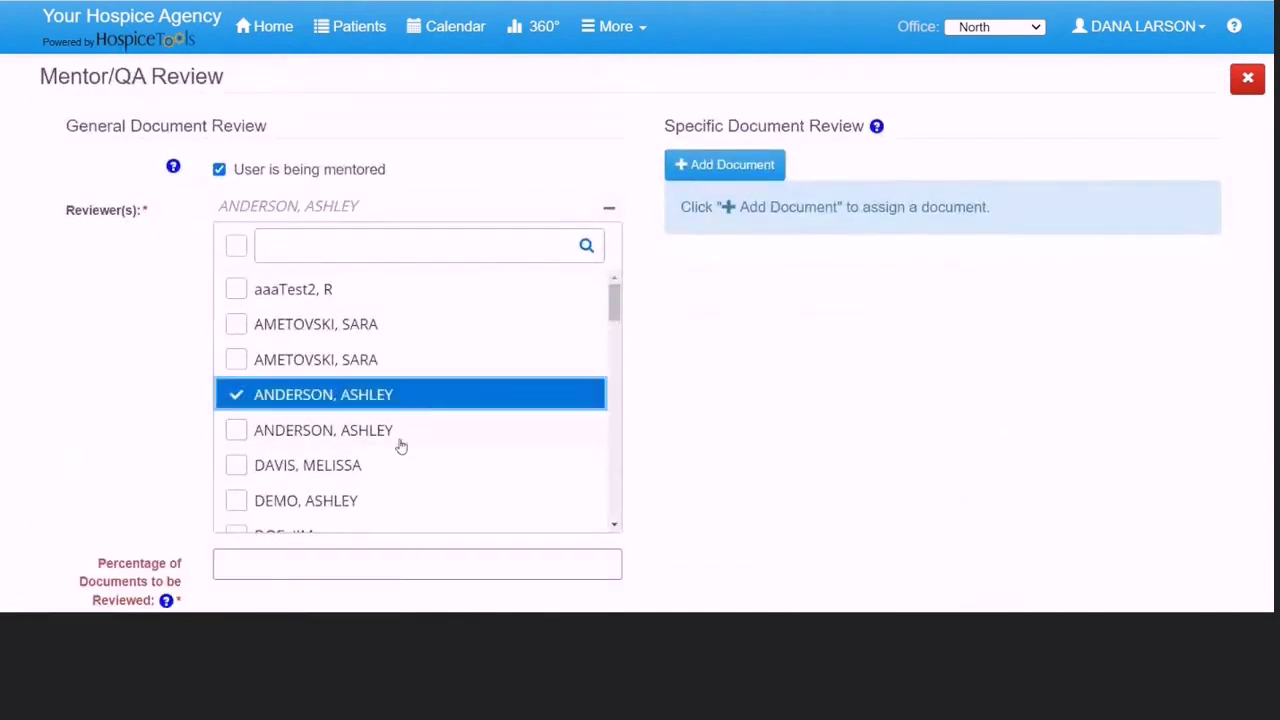
pyautogui.scroll(-3, 400, 446)
pyautogui.click(469, 563)
pyautogui.write('20')
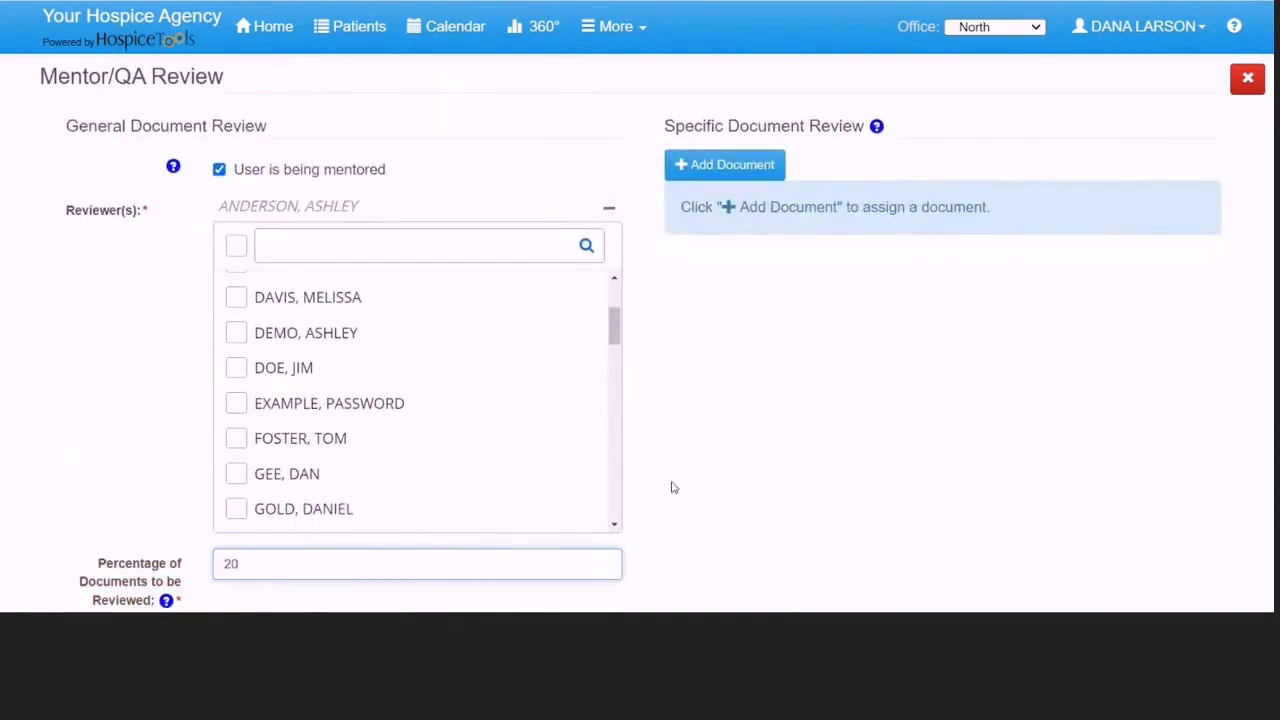
# Add a specific document review for COMPREHENSIVE ASSESSMENT with its own reviewer and a review percentage of 80
pyautogui.click(729, 165)
pyautogui.click(761, 280)
pyautogui.scroll(-5, 777, 371)
pyautogui.click(777, 363)
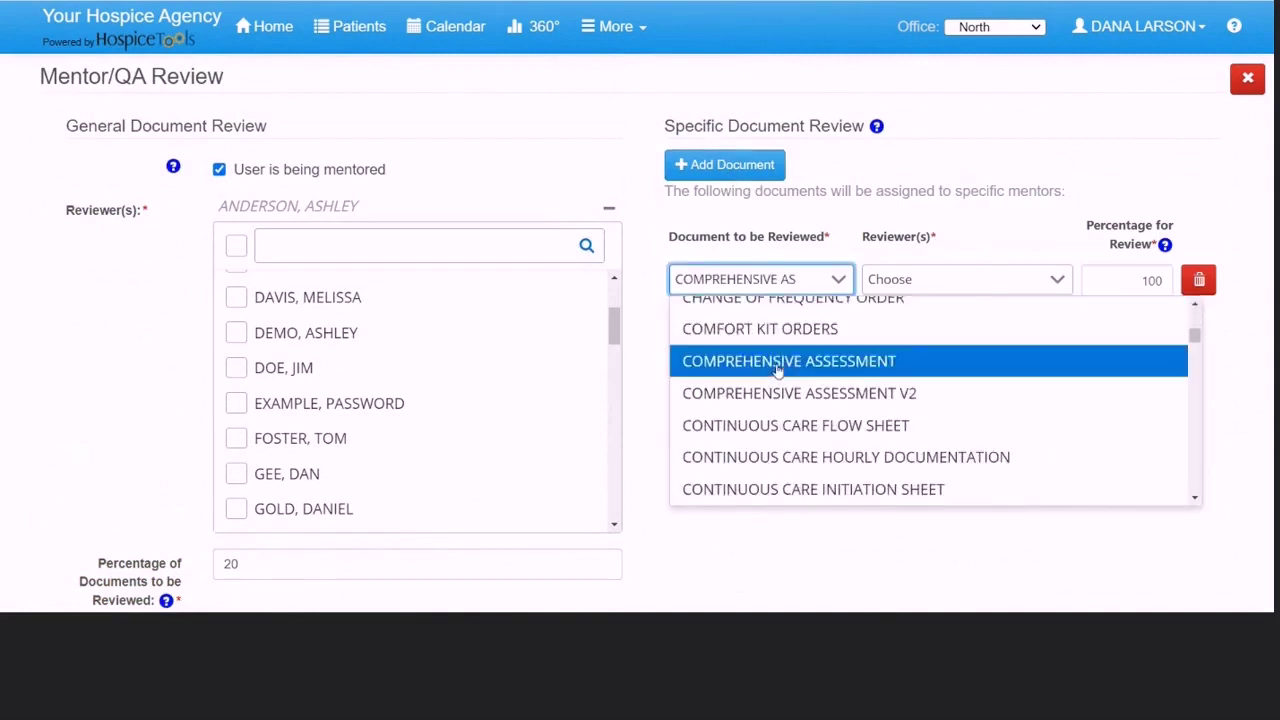
pyautogui.click(955, 280)
pyautogui.scroll(-1, 968, 430)
pyautogui.click(896, 453)
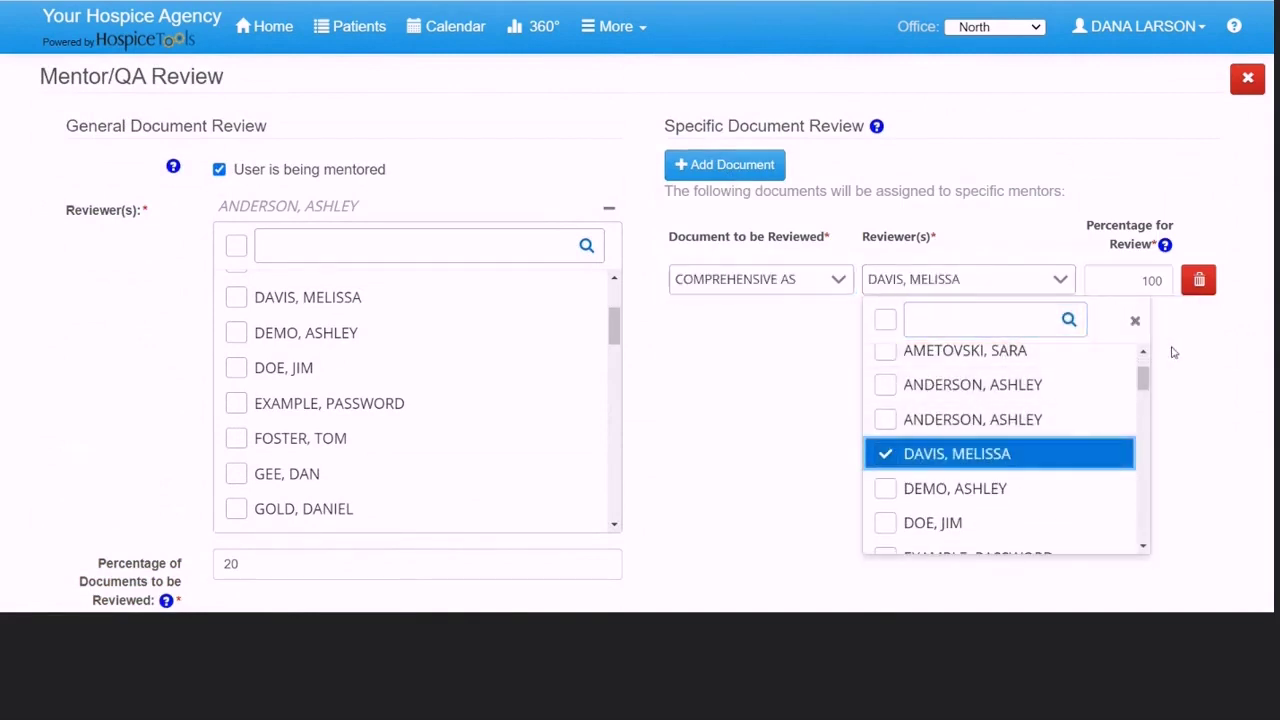
pyautogui.click(1147, 281)
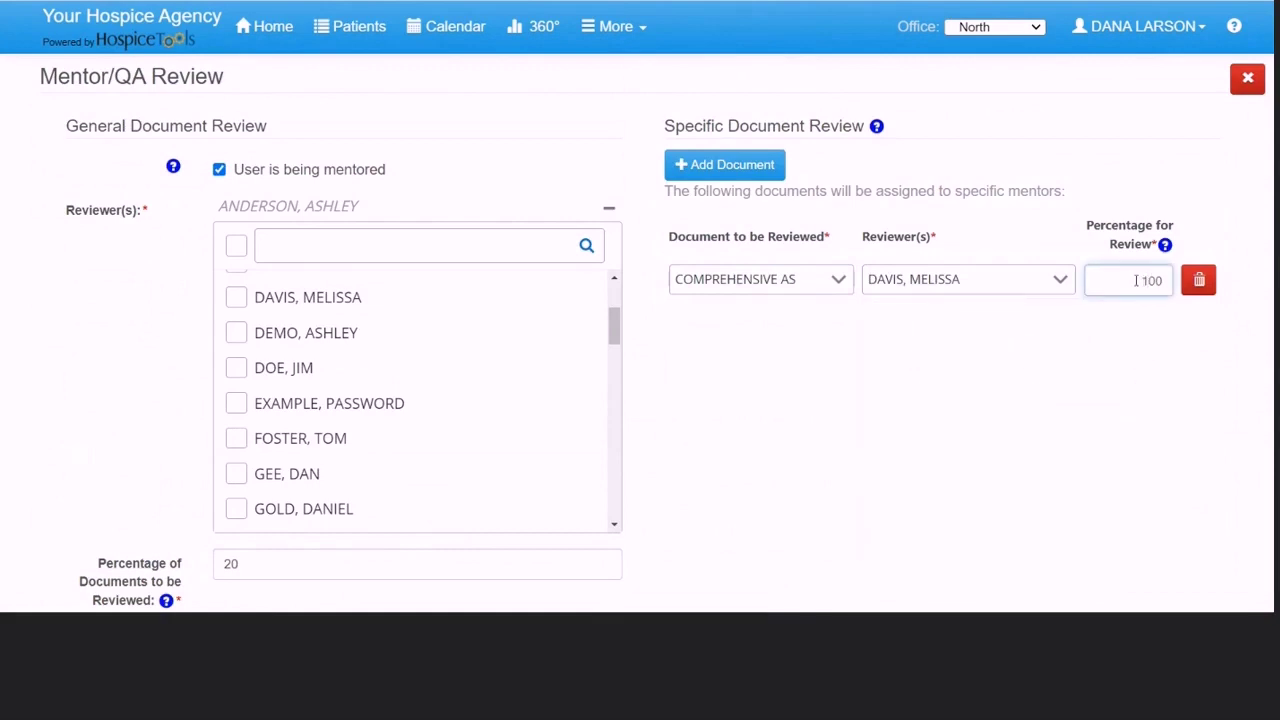
pyautogui.doubleClick(1159, 280)
pyautogui.write('80')
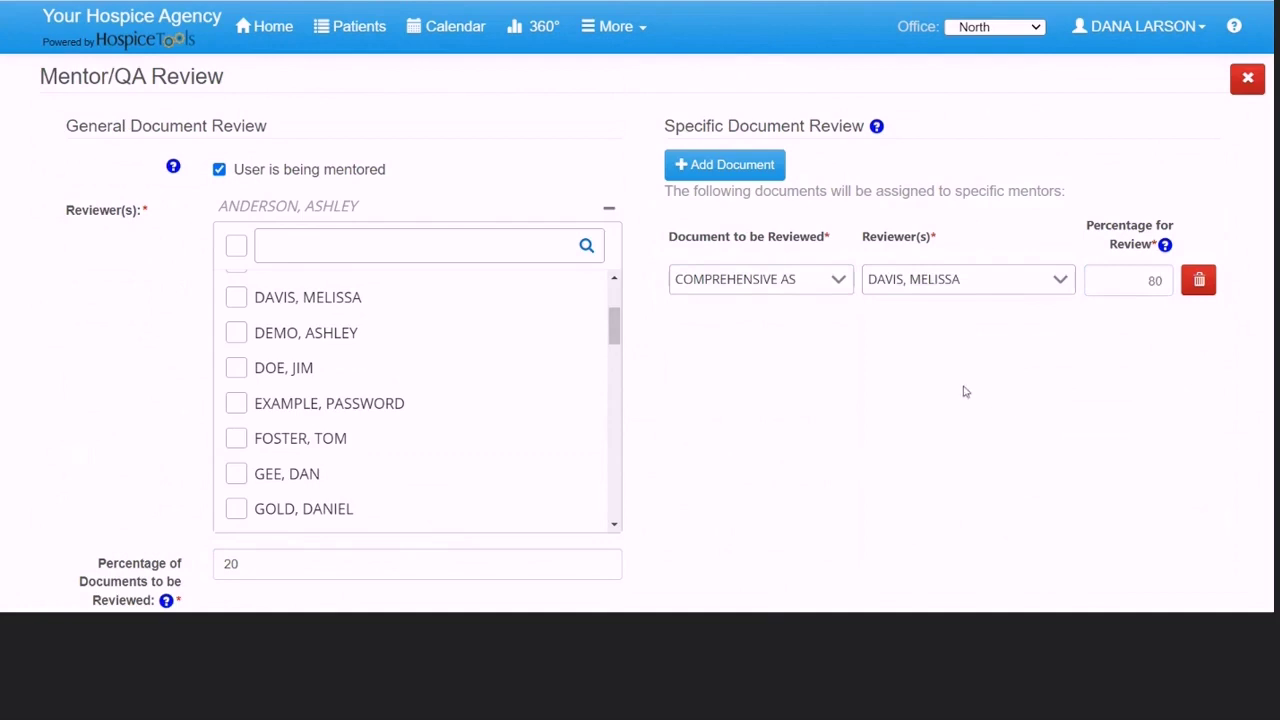
pyautogui.scroll(-2, 965, 392)
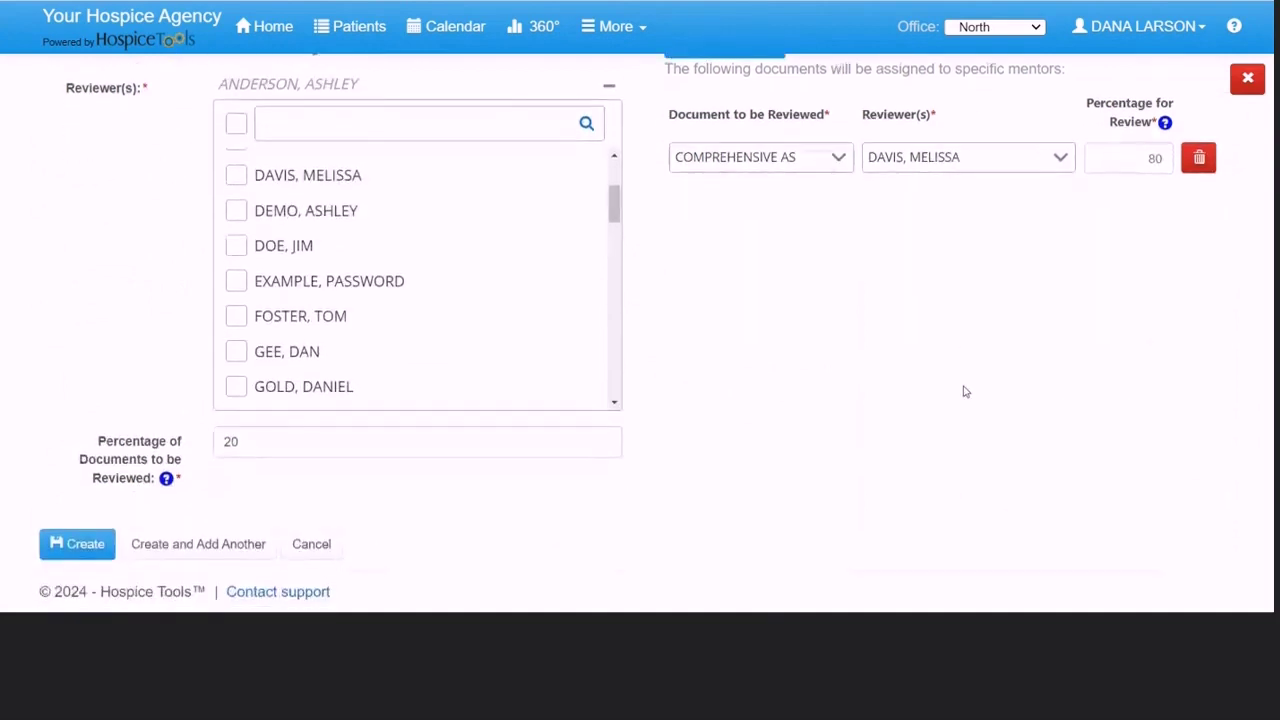
# Create the user with the entered settings
pyautogui.click(75, 548)
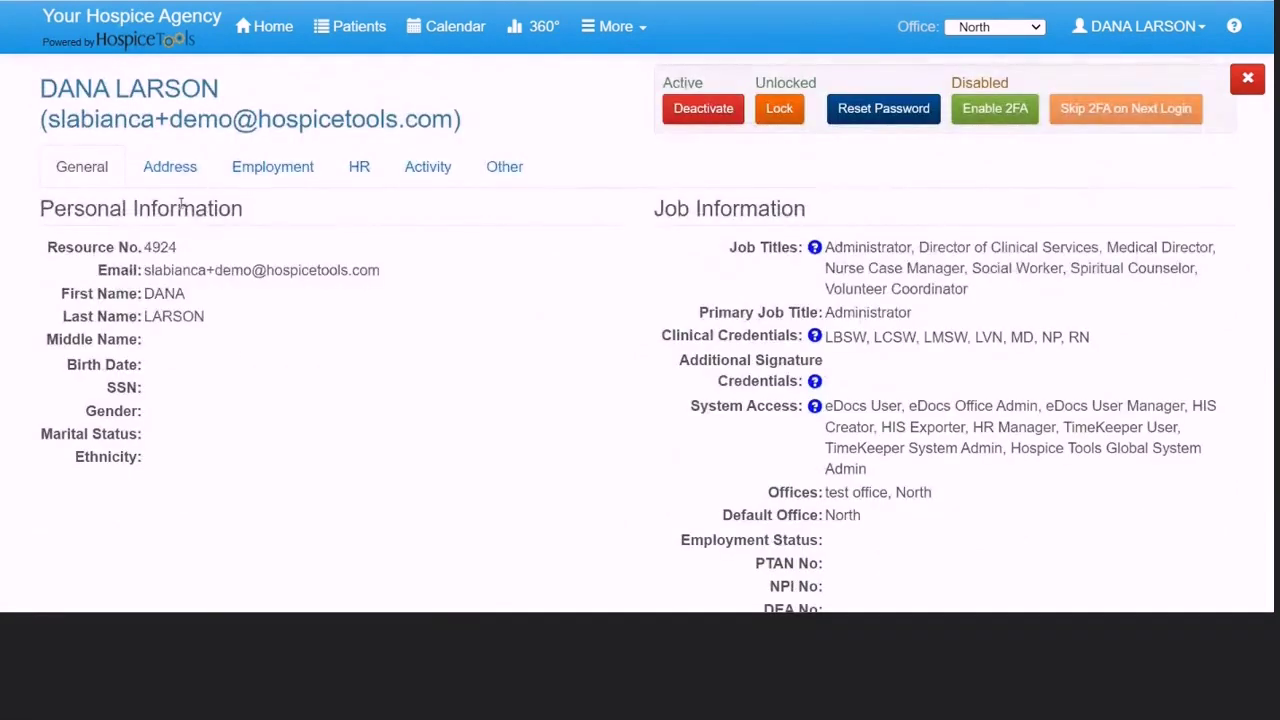
# Replace the user's existing address with a new street address, city, state, county and zip code, and save it
pyautogui.click(170, 167)
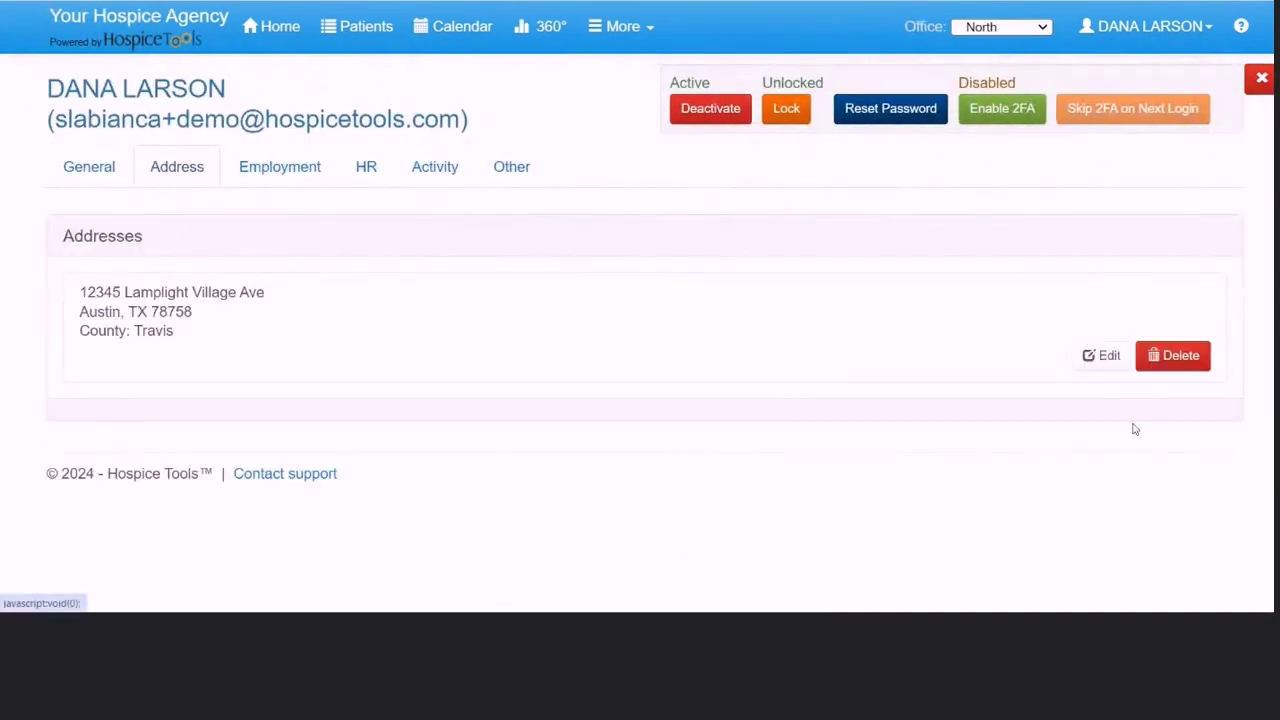
pyautogui.click(1104, 356)
pyautogui.scroll(-2, 657, 346)
pyautogui.moveTo(408, 188); pyautogui.dragTo(197, 187)
pyautogui.write('1245')
pyautogui.click(337, 254)
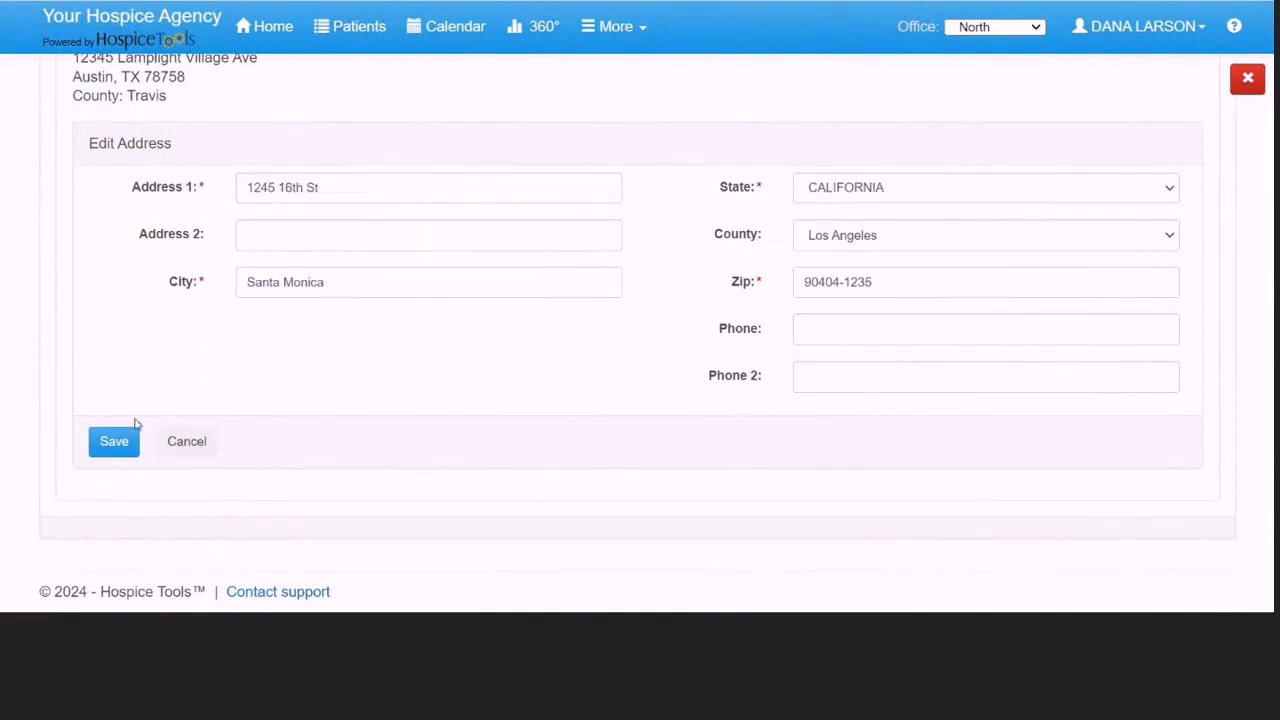
pyautogui.click(132, 436)
# Review the user's Full Time employment history entry and the blank form for a new entry, cancelling both without saving
pyautogui.click(280, 169)
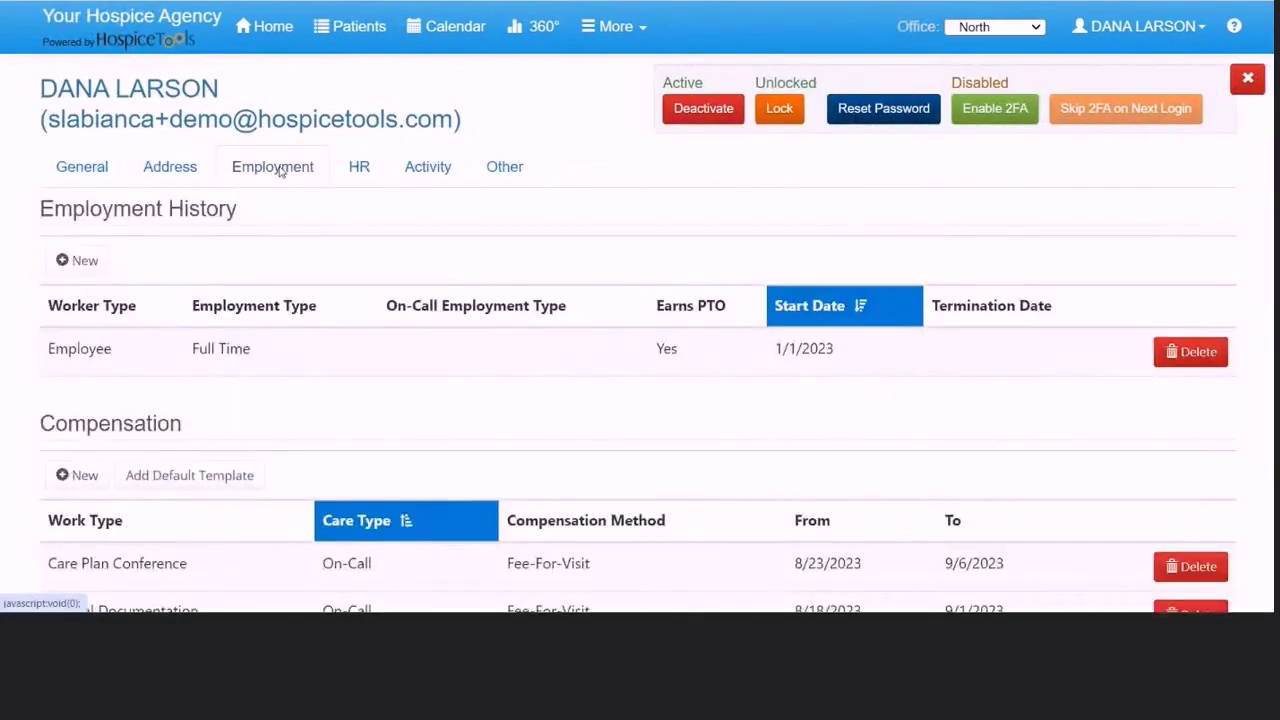
pyautogui.click(950, 361)
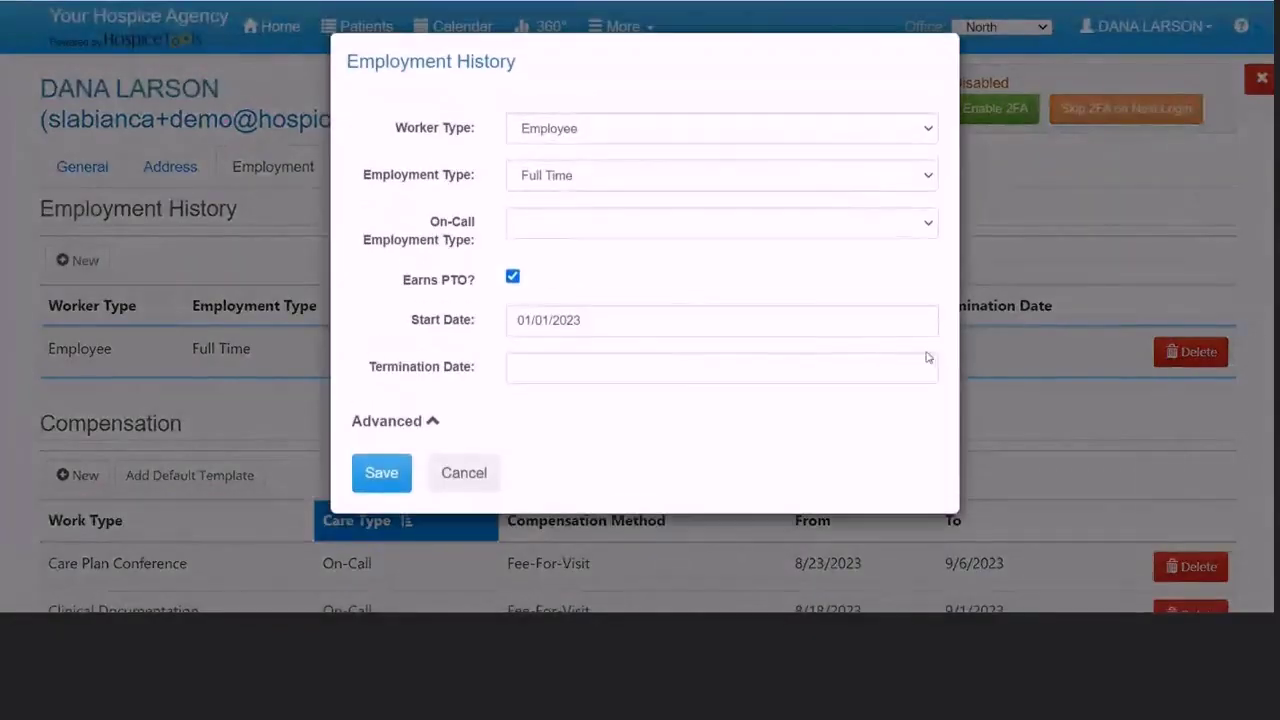
pyautogui.click(682, 371)
pyautogui.click(455, 471)
pyautogui.click(95, 268)
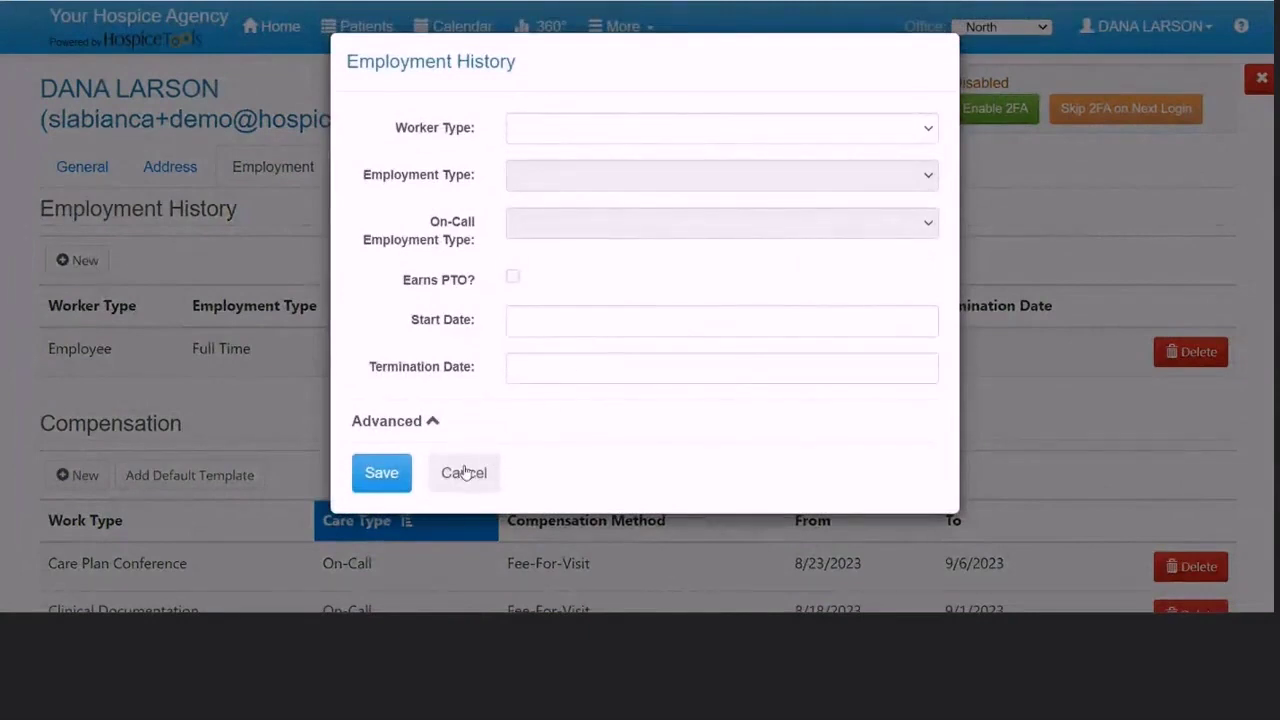
pyautogui.click(463, 471)
# Add a compensation entry for IDG Meeting with Regular care type and Fee-For-Visit method, from 03/06/2024 to 03/20/2024
pyautogui.scroll(-3, 380, 386)
pyautogui.scroll(-1, 378, 387)
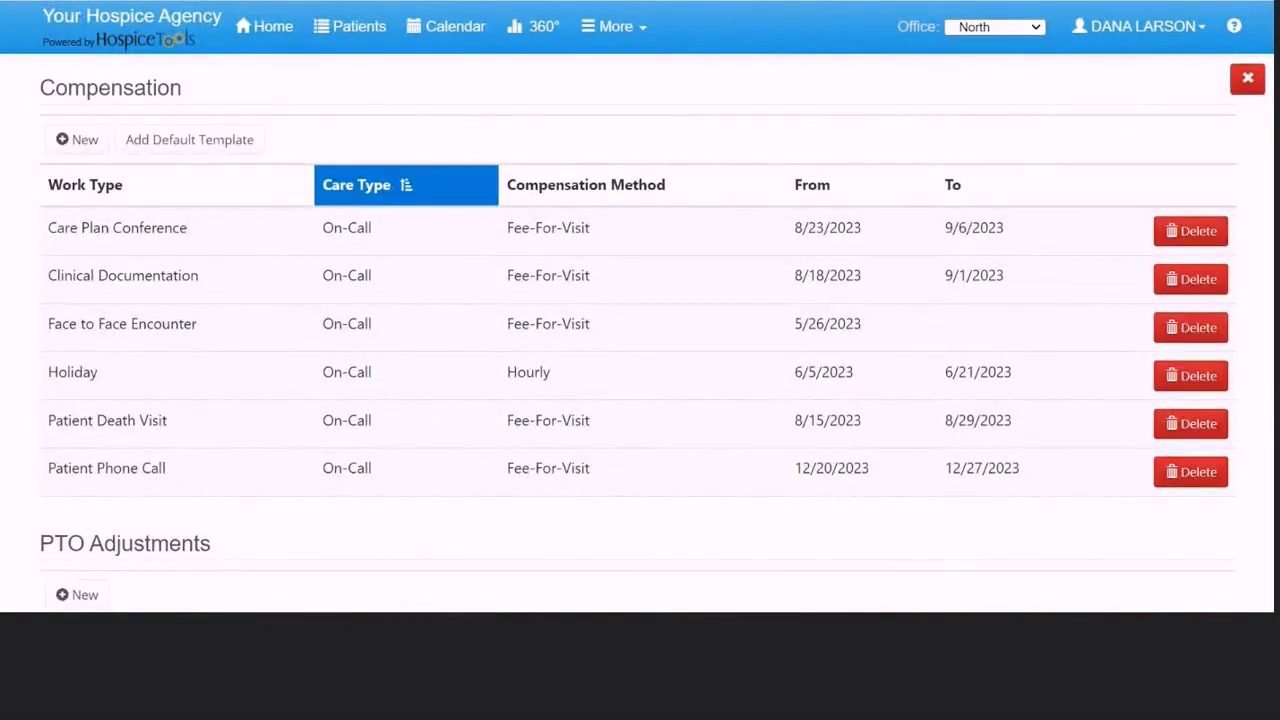
pyautogui.click(80, 140)
pyautogui.click(720, 128)
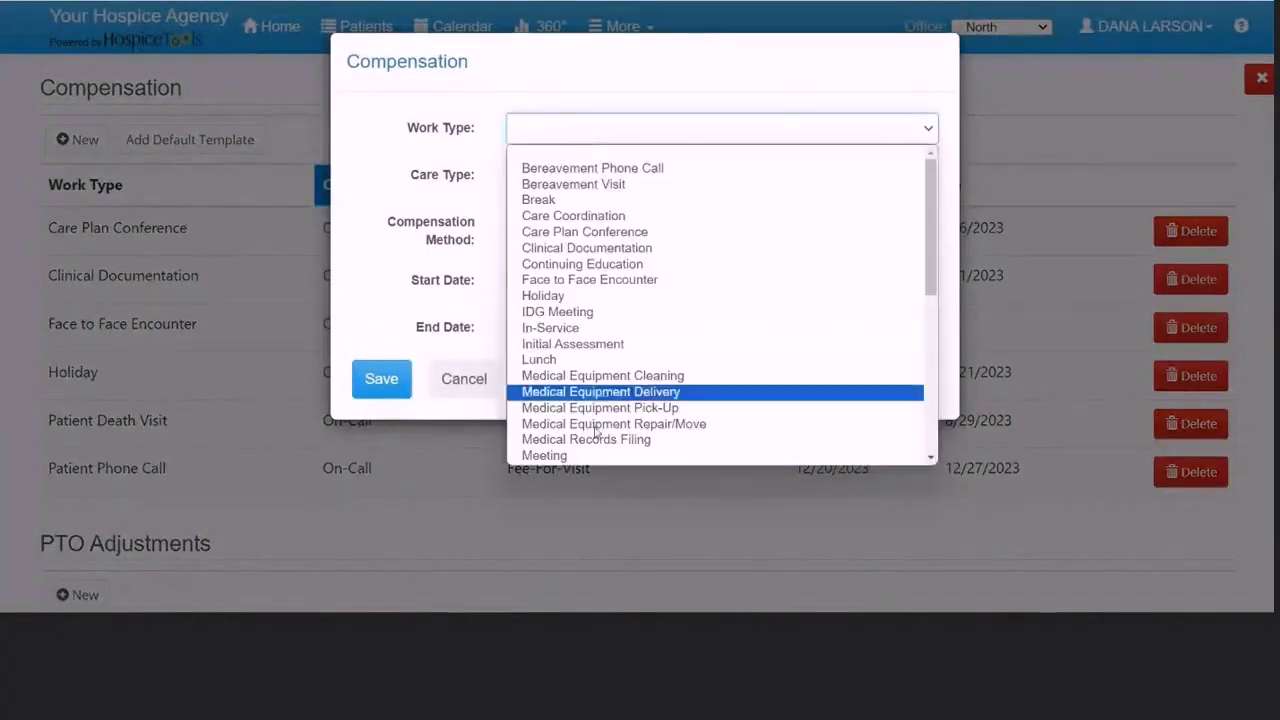
pyautogui.click(594, 281)
pyautogui.click(588, 186)
pyautogui.click(624, 229)
pyautogui.click(622, 229)
pyautogui.click(612, 280)
pyautogui.click(722, 446)
pyautogui.click(690, 327)
pyautogui.click(723, 200)
pyautogui.click(381, 379)
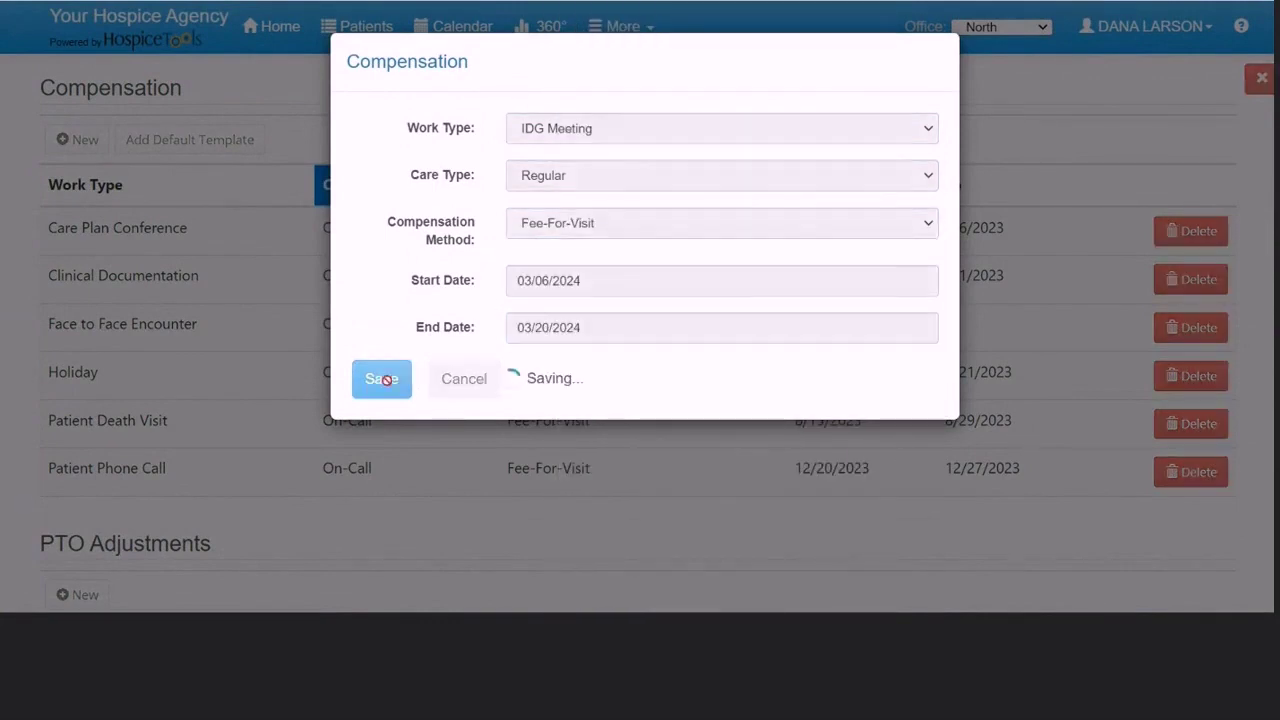
# Add a PTO adjustment starting 03/01/2024, marked as PTO used, with the note "test", and save it
pyautogui.scroll(-4, 563, 468)
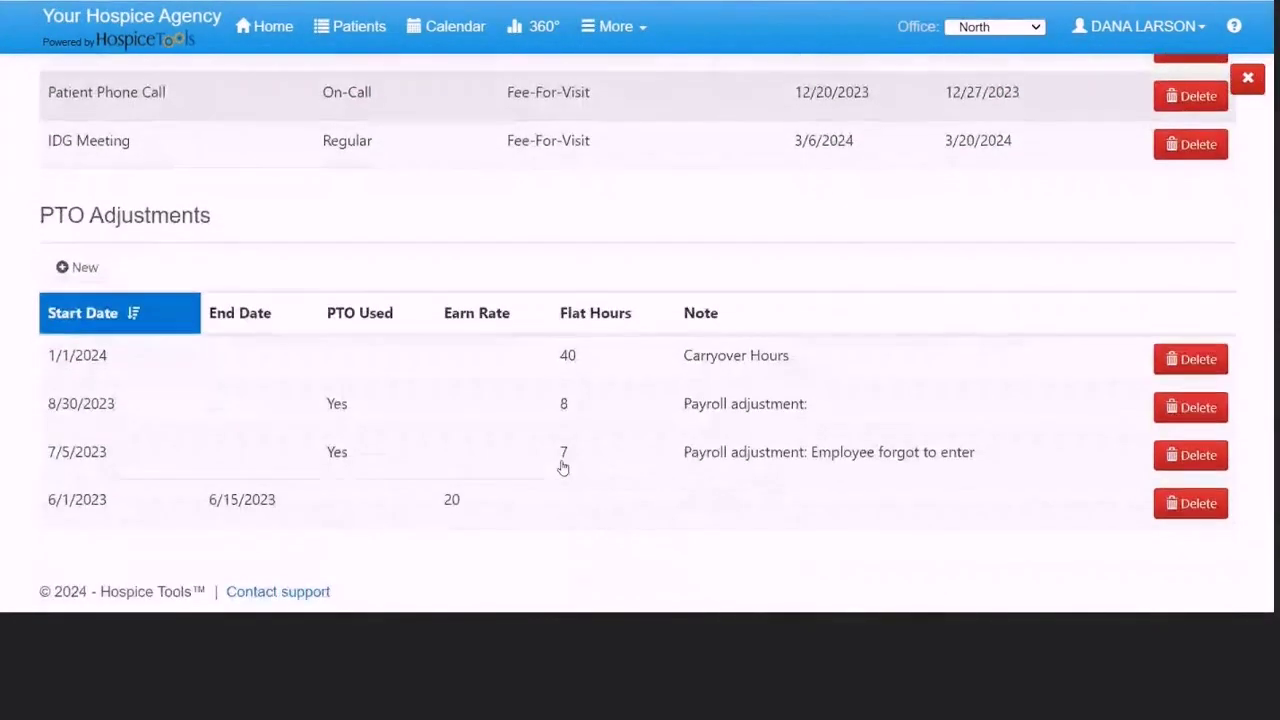
pyautogui.click(78, 267)
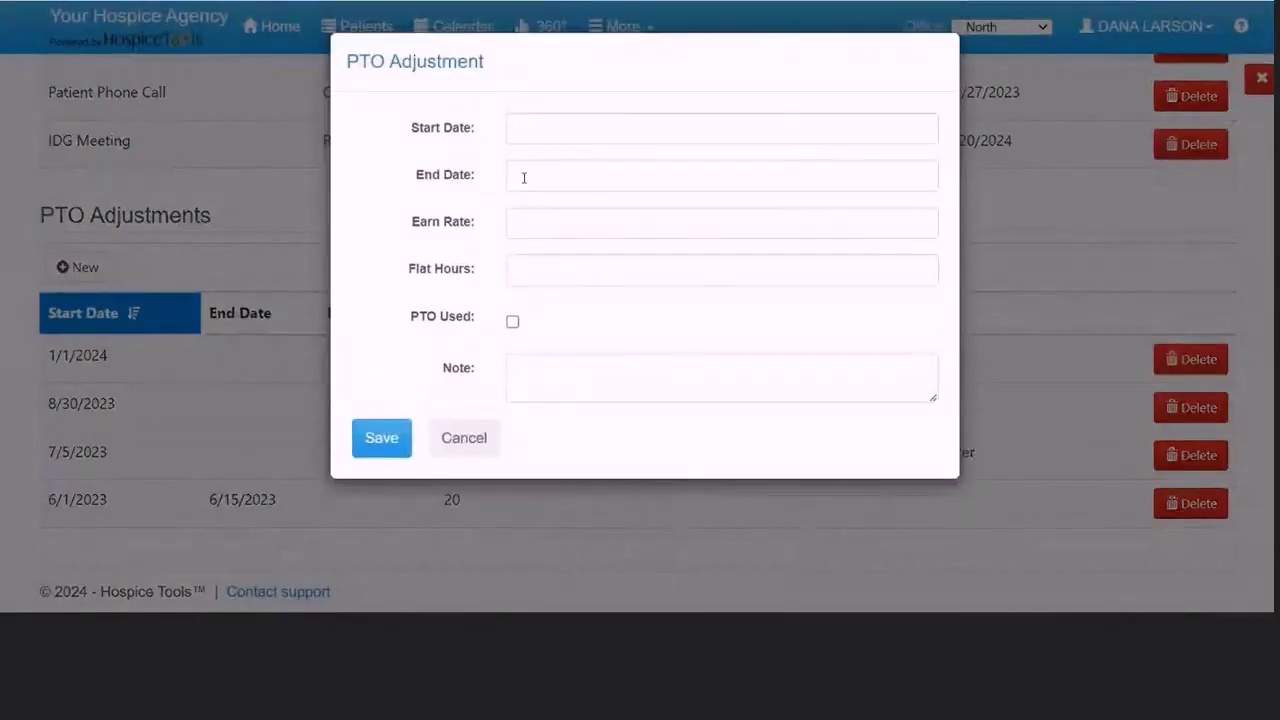
pyautogui.click(545, 132)
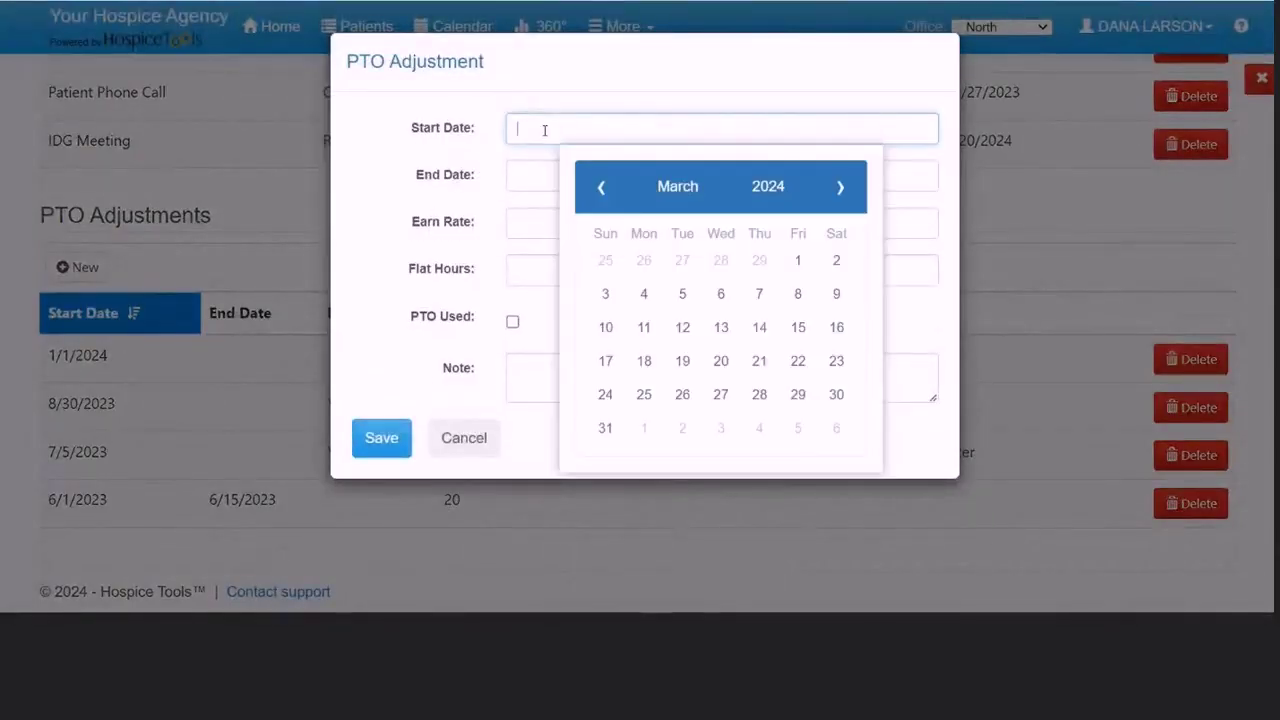
pyautogui.click(799, 260)
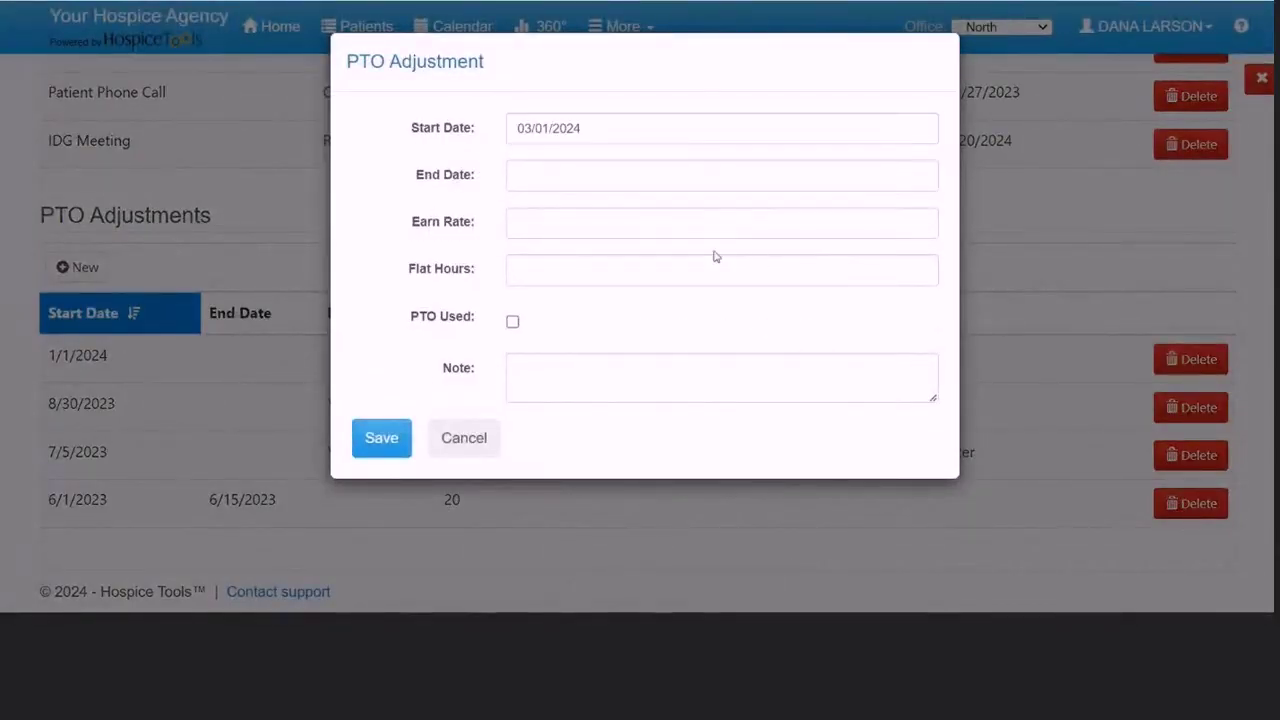
pyautogui.click(616, 234)
pyautogui.click(514, 268)
pyautogui.click(513, 322)
pyautogui.click(581, 377)
pyautogui.write('test')
pyautogui.click(395, 440)
# Open the user's HR information for editing and examine the TB screening, driver's license and auto insurance fields
pyautogui.click(362, 168)
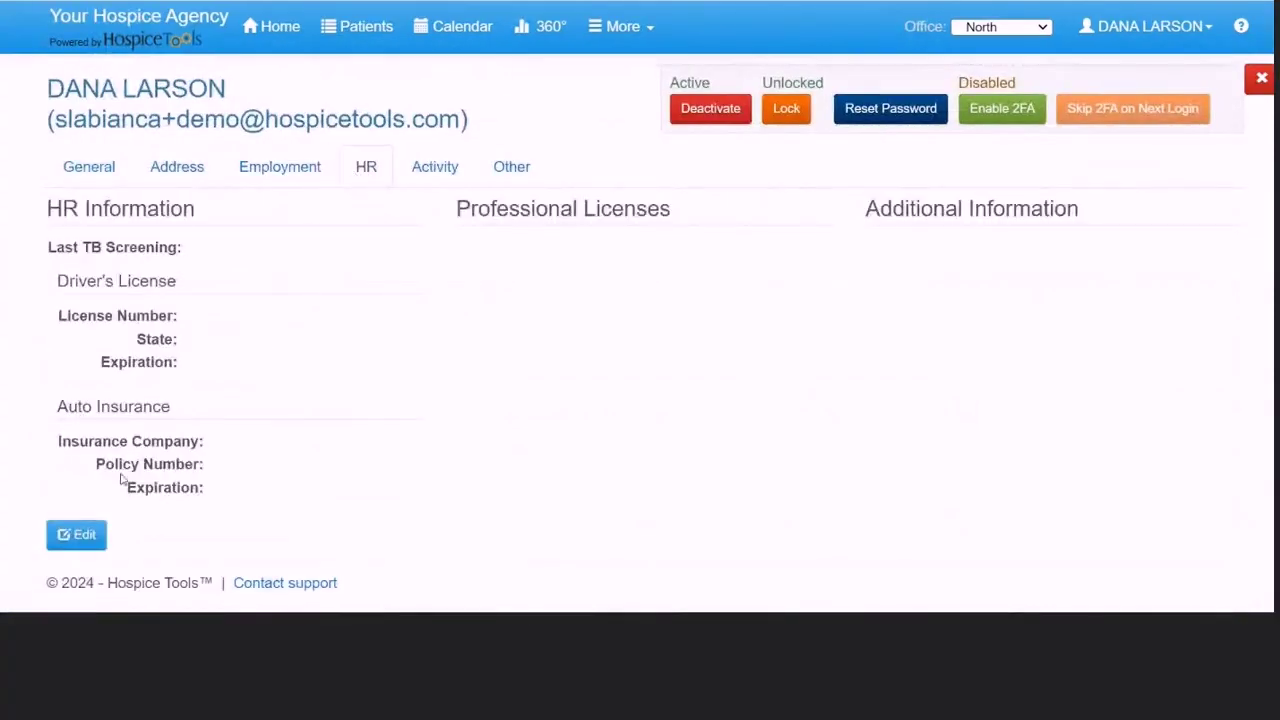
pyautogui.click(90, 532)
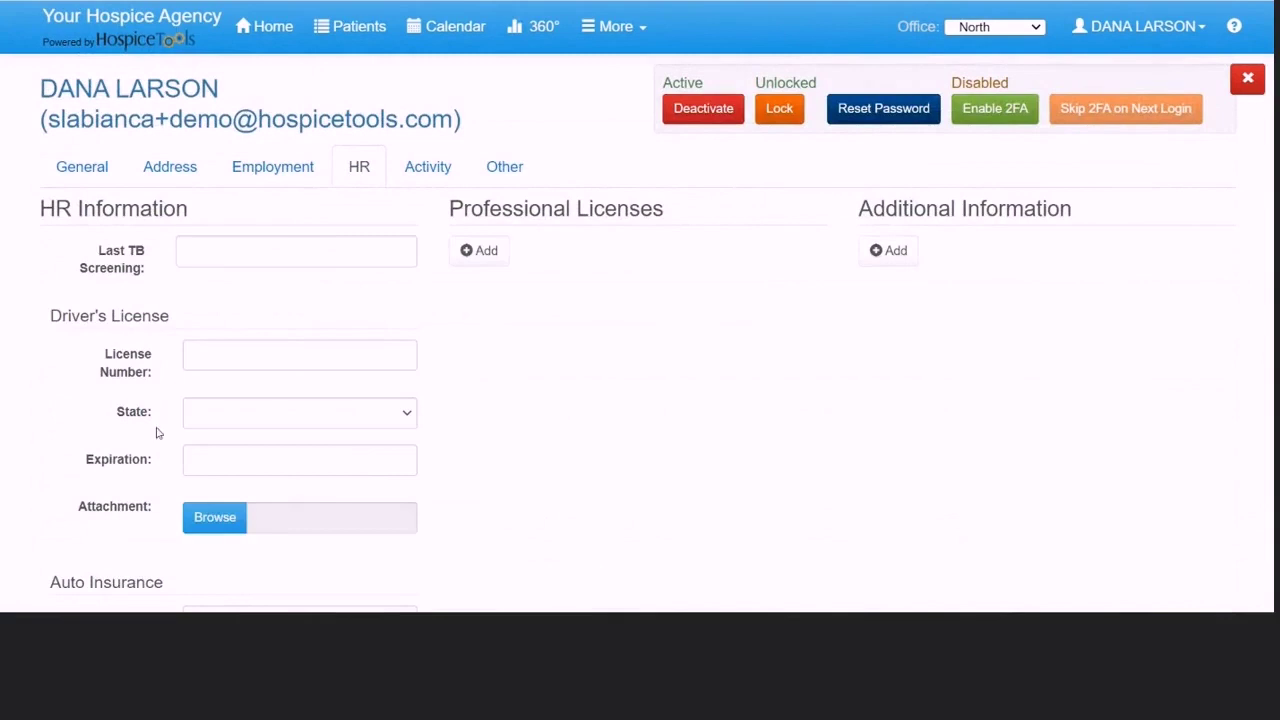
pyautogui.click(242, 253)
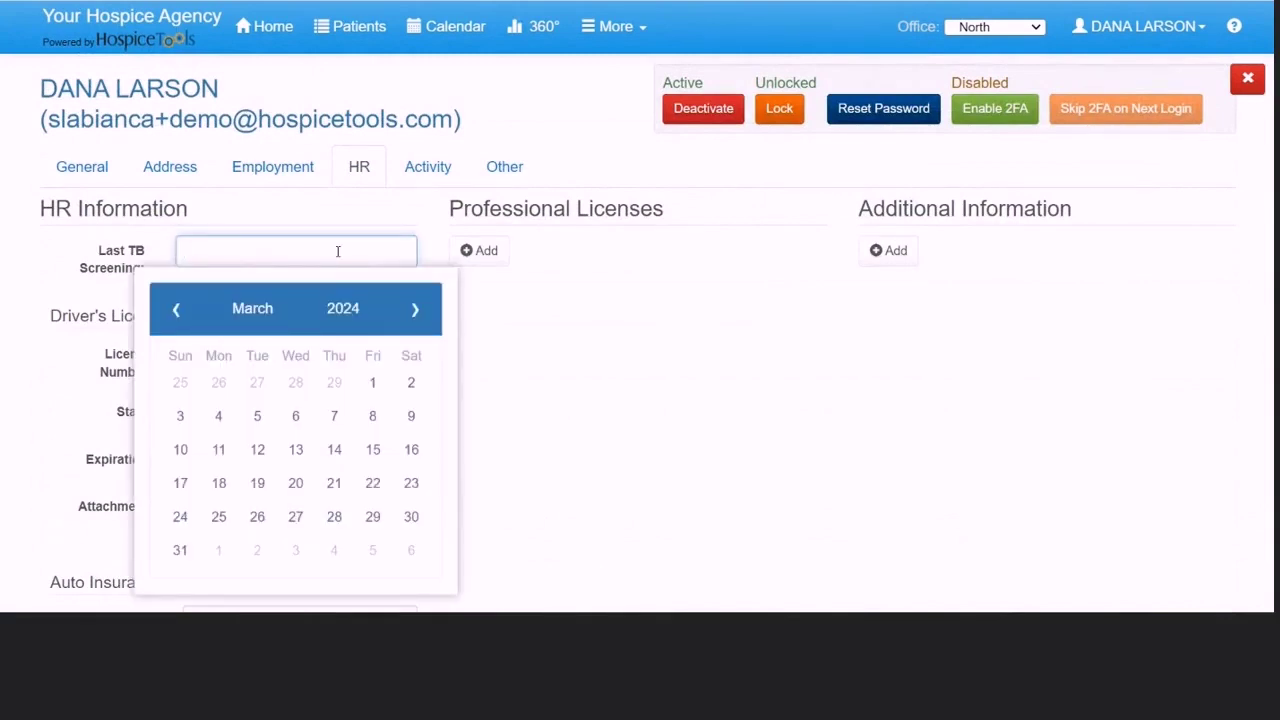
pyautogui.press('Escape')
pyautogui.scroll(-3, 434, 378)
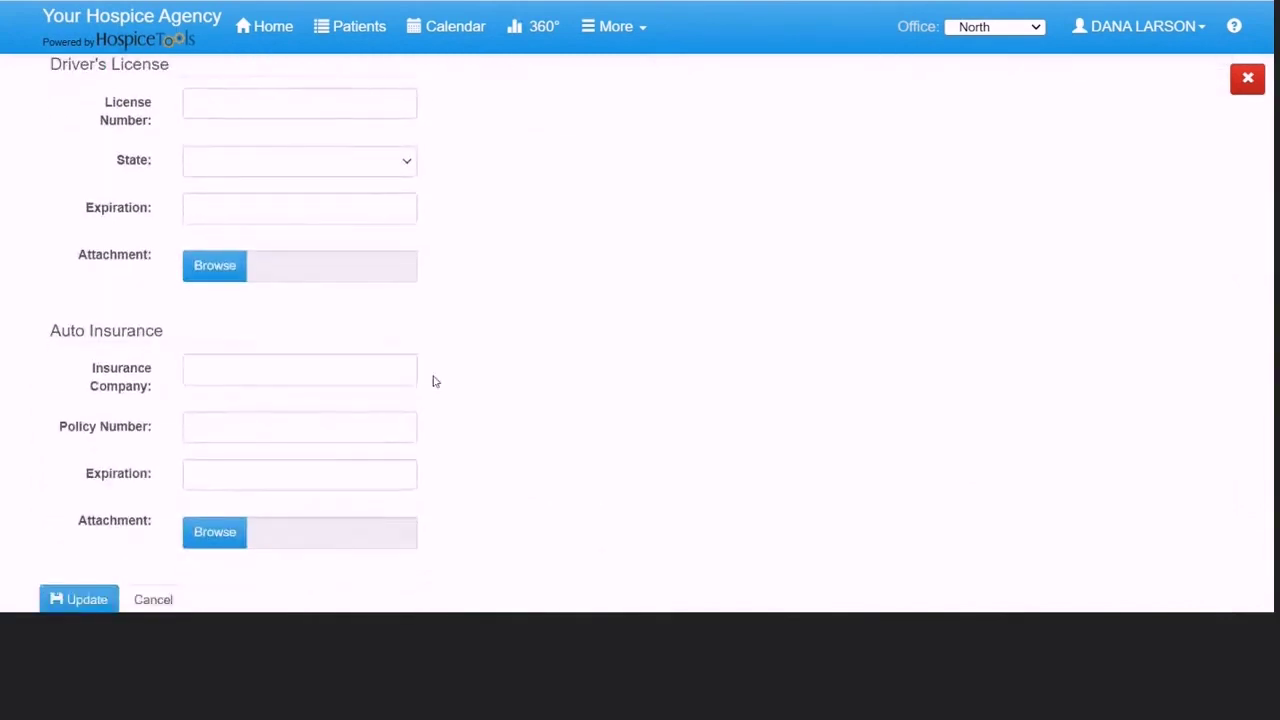
pyautogui.scroll(1, 435, 381)
pyautogui.scroll(2, 435, 381)
# Add a blank professional license and a blank additional information entry to the HR information, and save the update
pyautogui.click(478, 250)
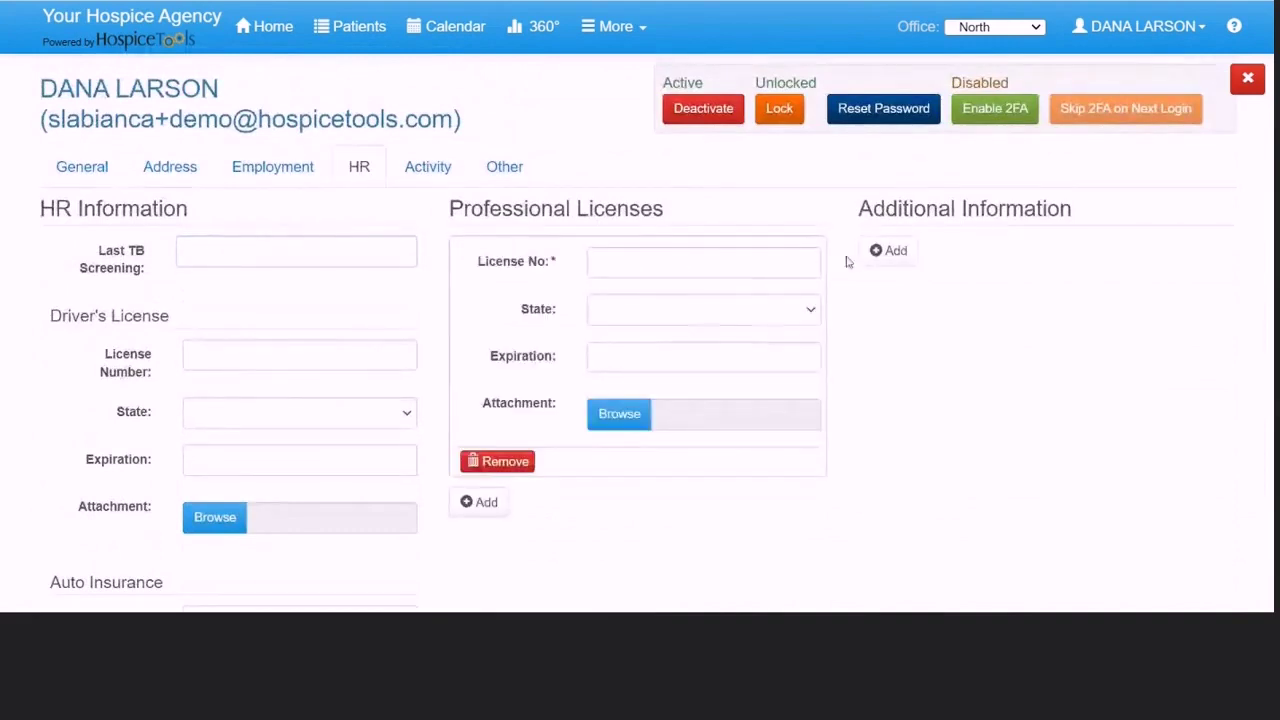
pyautogui.click(888, 250)
pyautogui.scroll(-3, 853, 272)
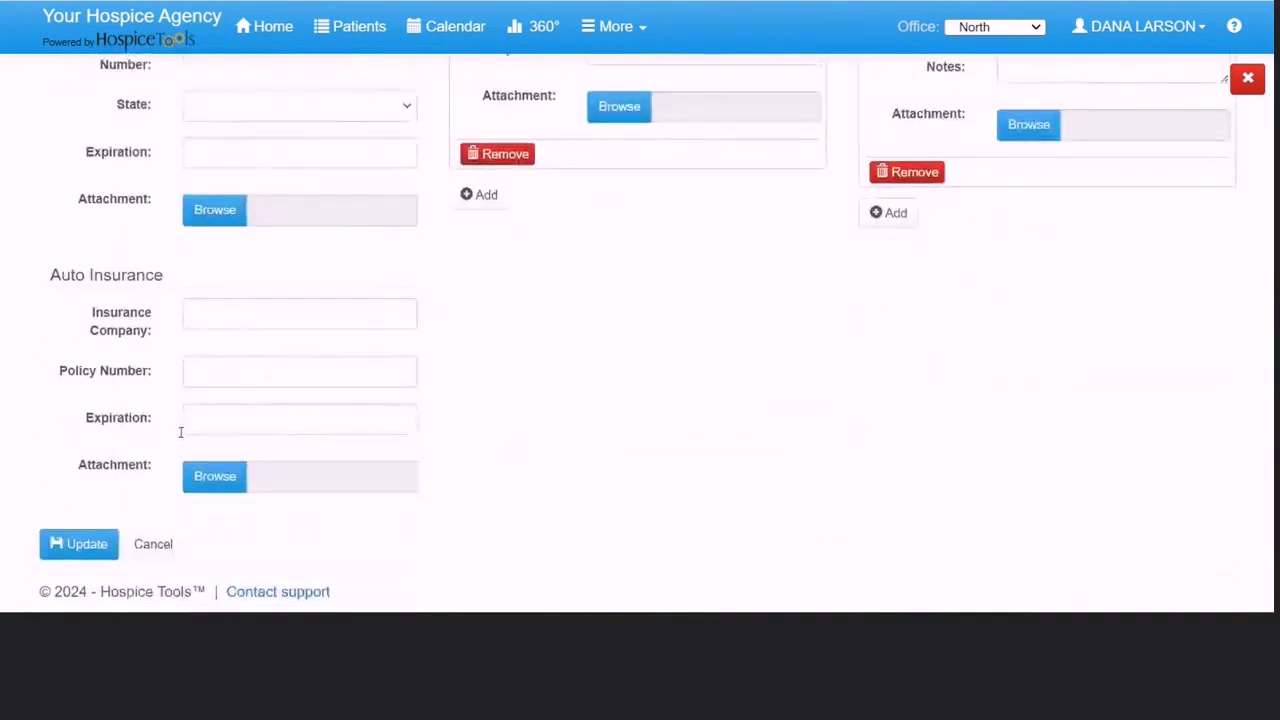
pyautogui.scroll(2, 55, 545)
pyautogui.scroll(-3, 70, 550)
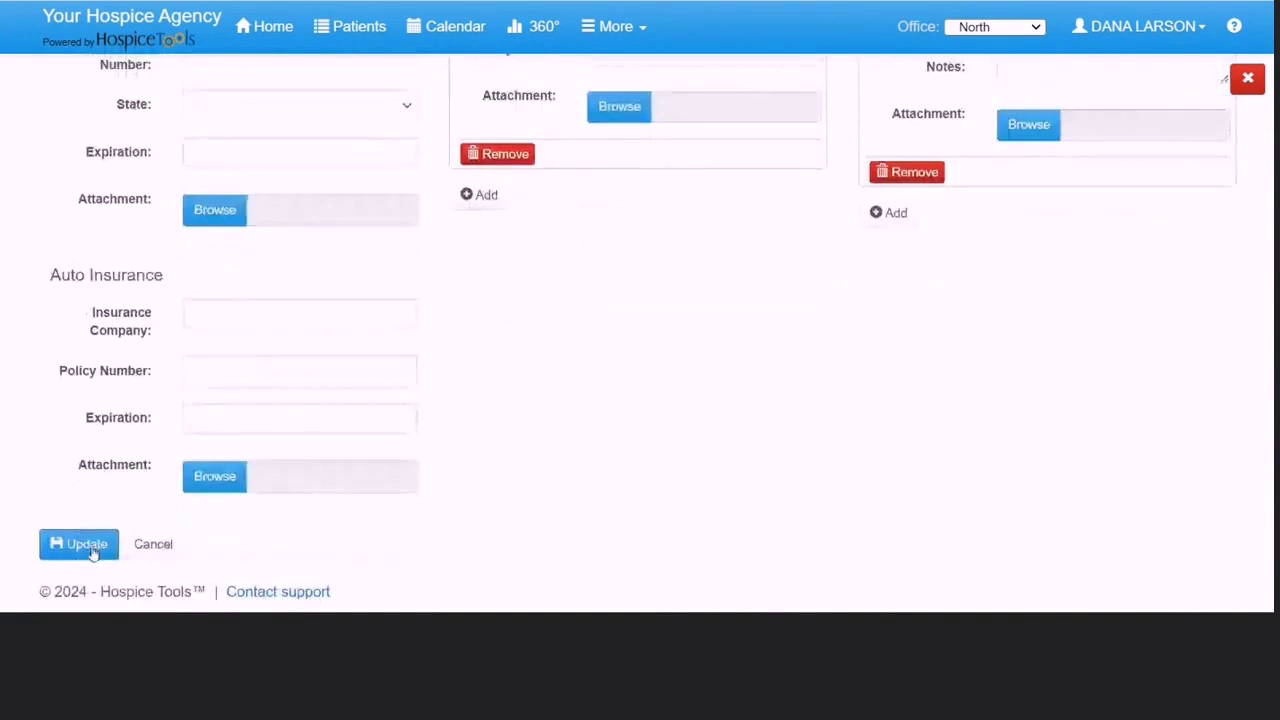
pyautogui.click(90, 548)
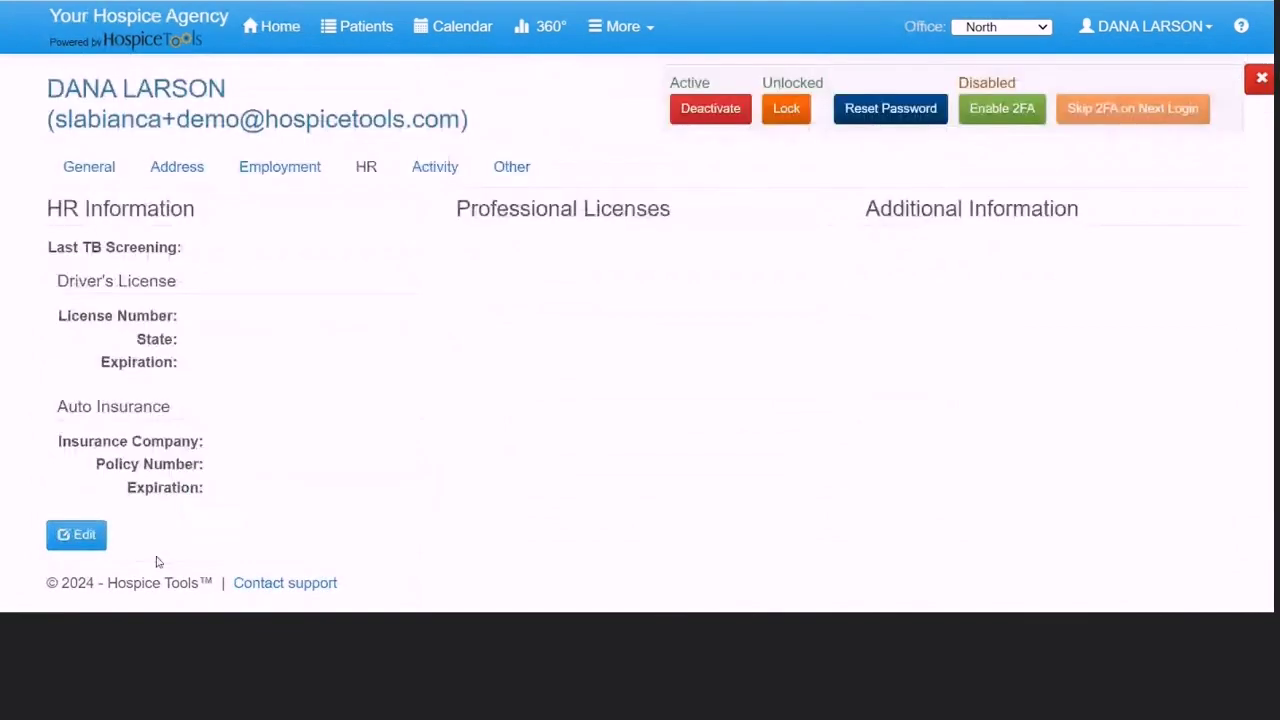
# Examine the user's activity log for 03/14/2024, including session times, apps and IP addresses
pyautogui.click(455, 176)
pyautogui.scroll(-3, 428, 248)
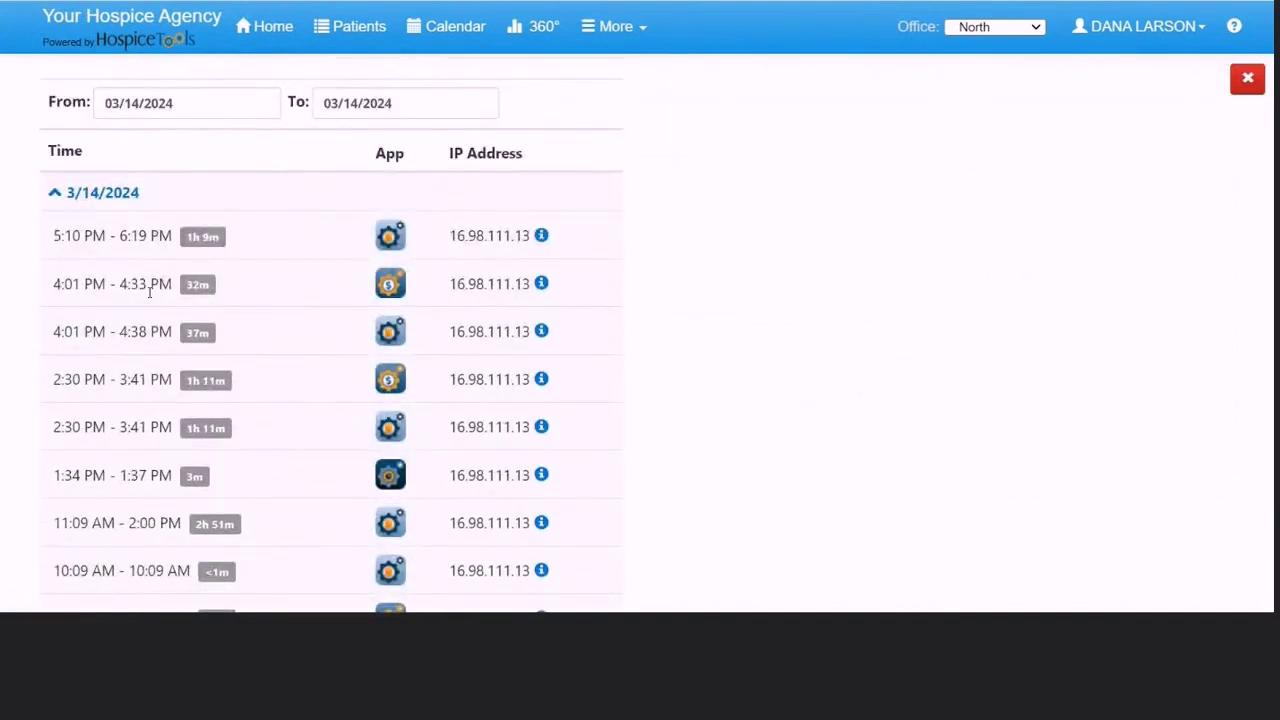
pyautogui.scroll(3, 149, 291)
# Save the user's system settings with Calendar Email Notification enabled
pyautogui.click(509, 168)
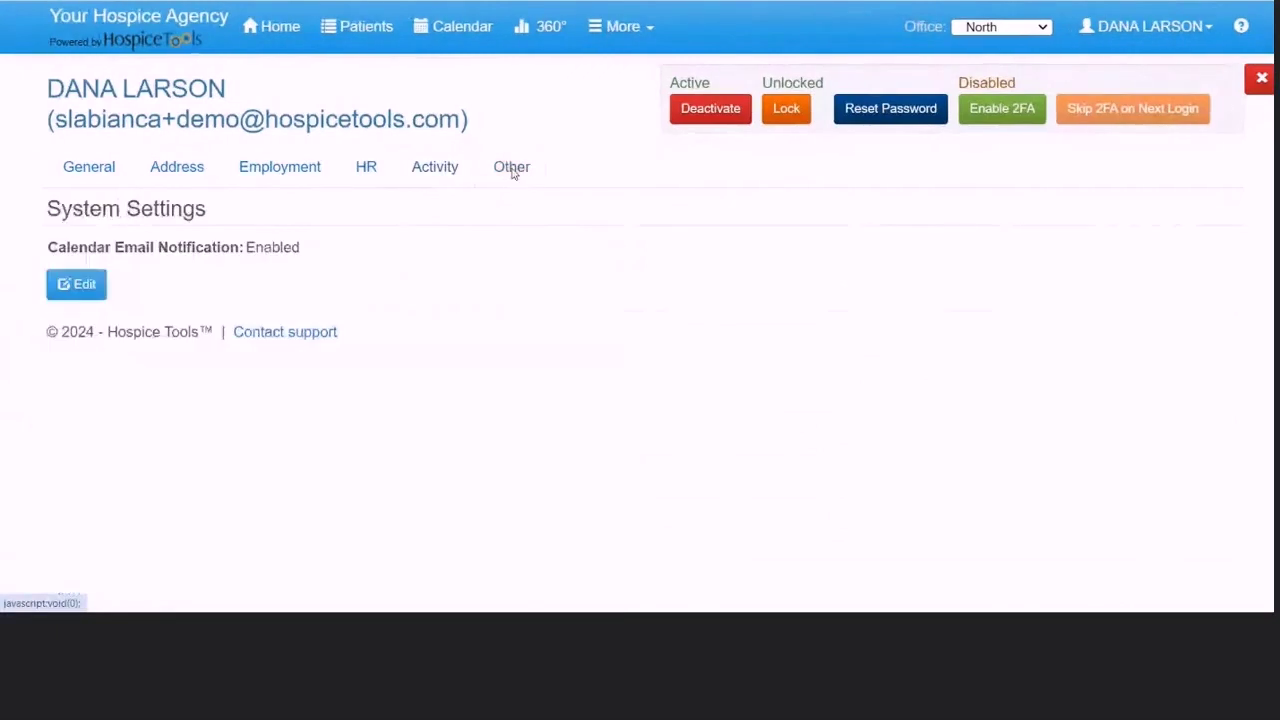
pyautogui.click(86, 286)
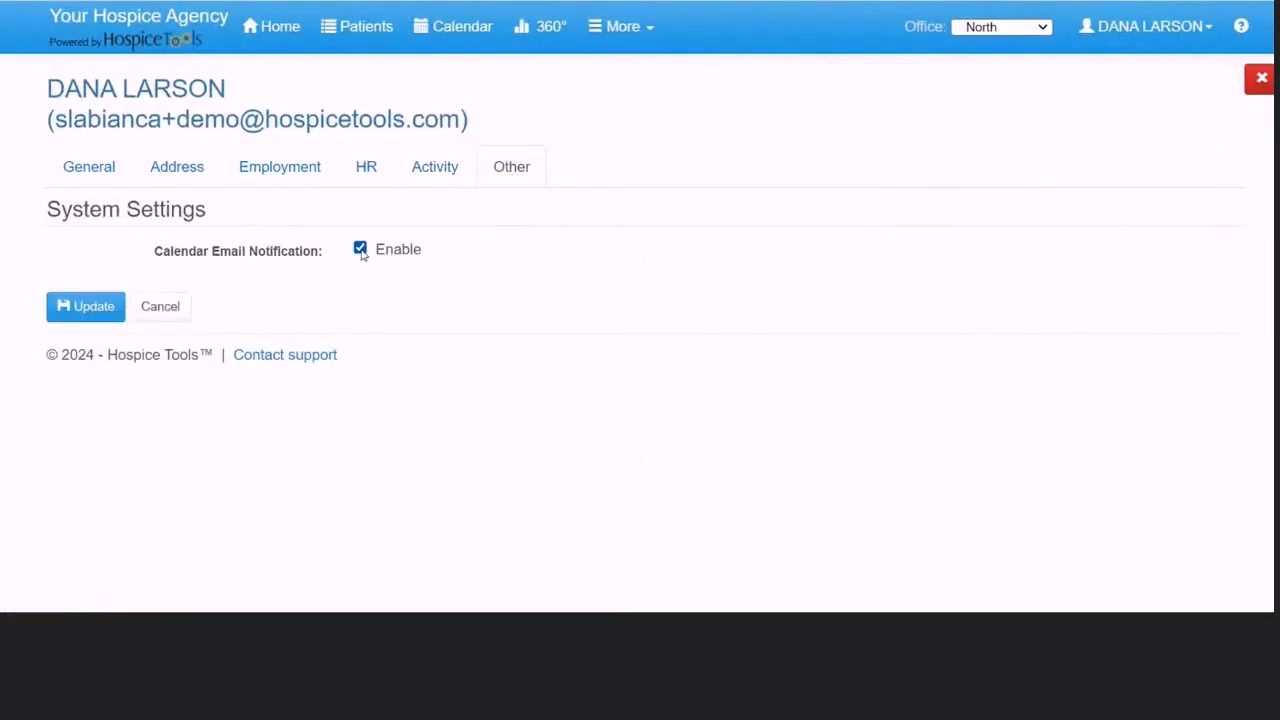
pyautogui.click(92, 313)
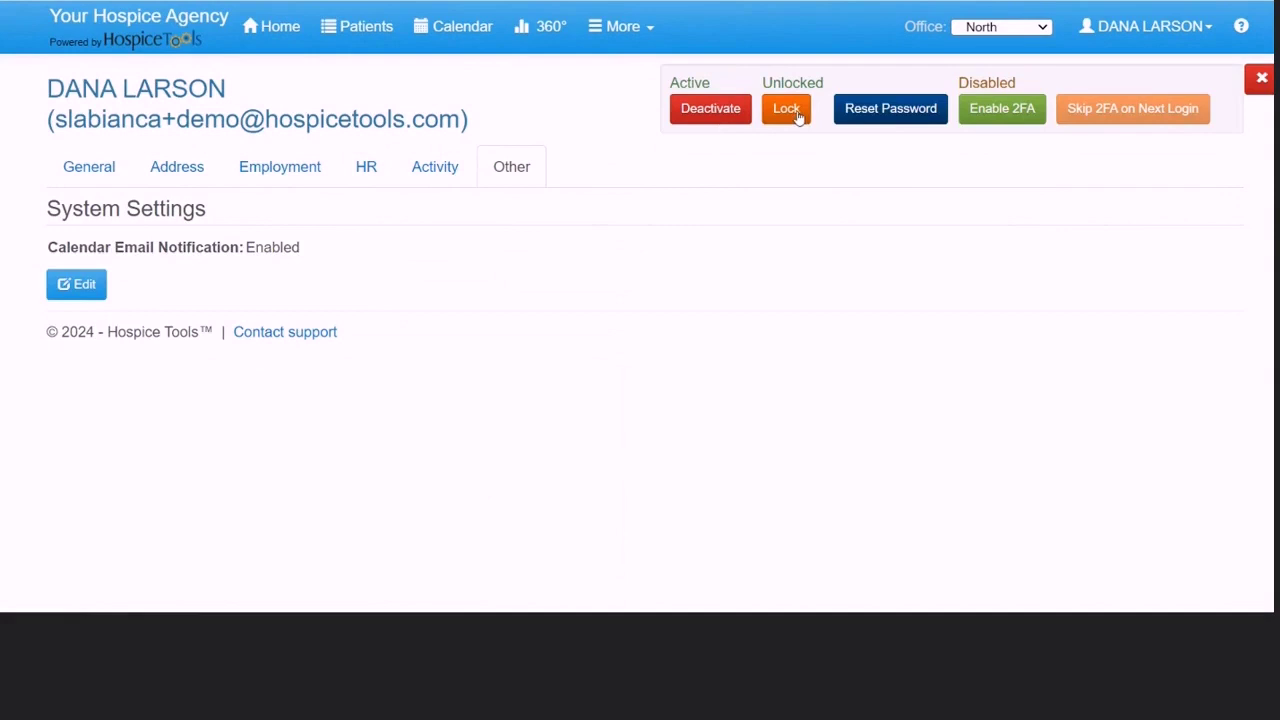
# View the options for resetting the user's password and close them without resetting
pyautogui.click(903, 111)
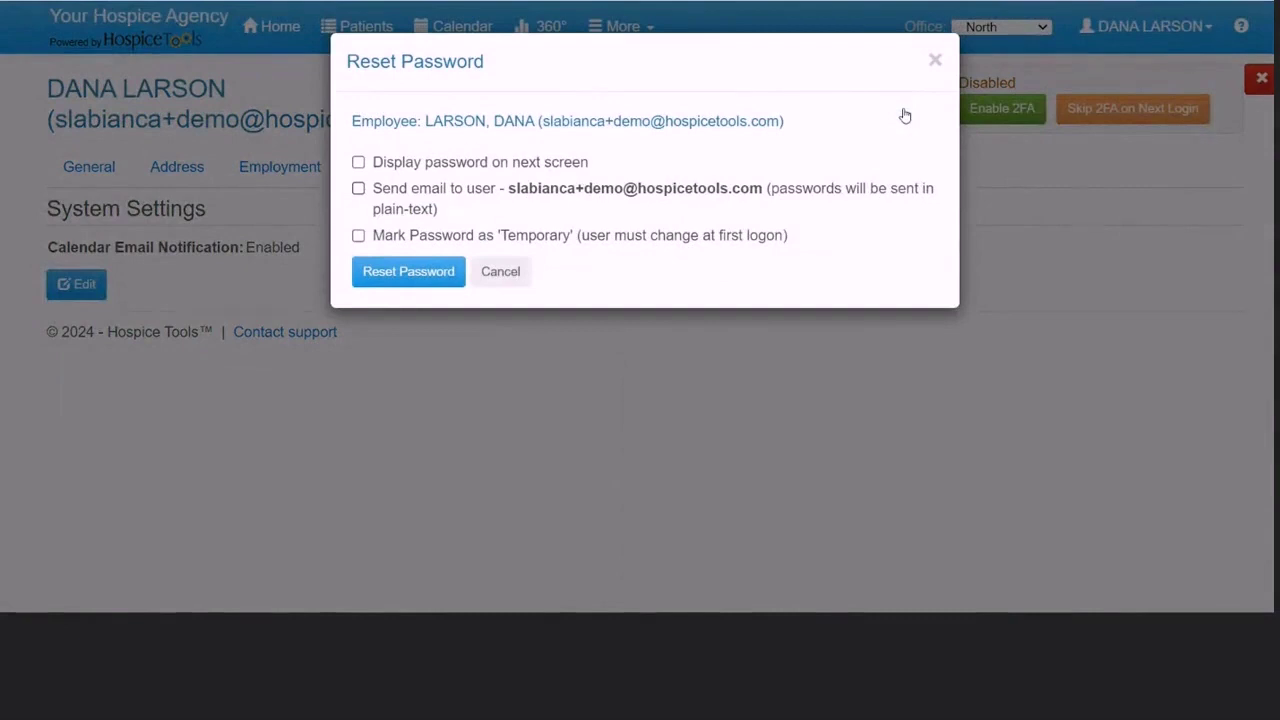
pyautogui.click(936, 62)
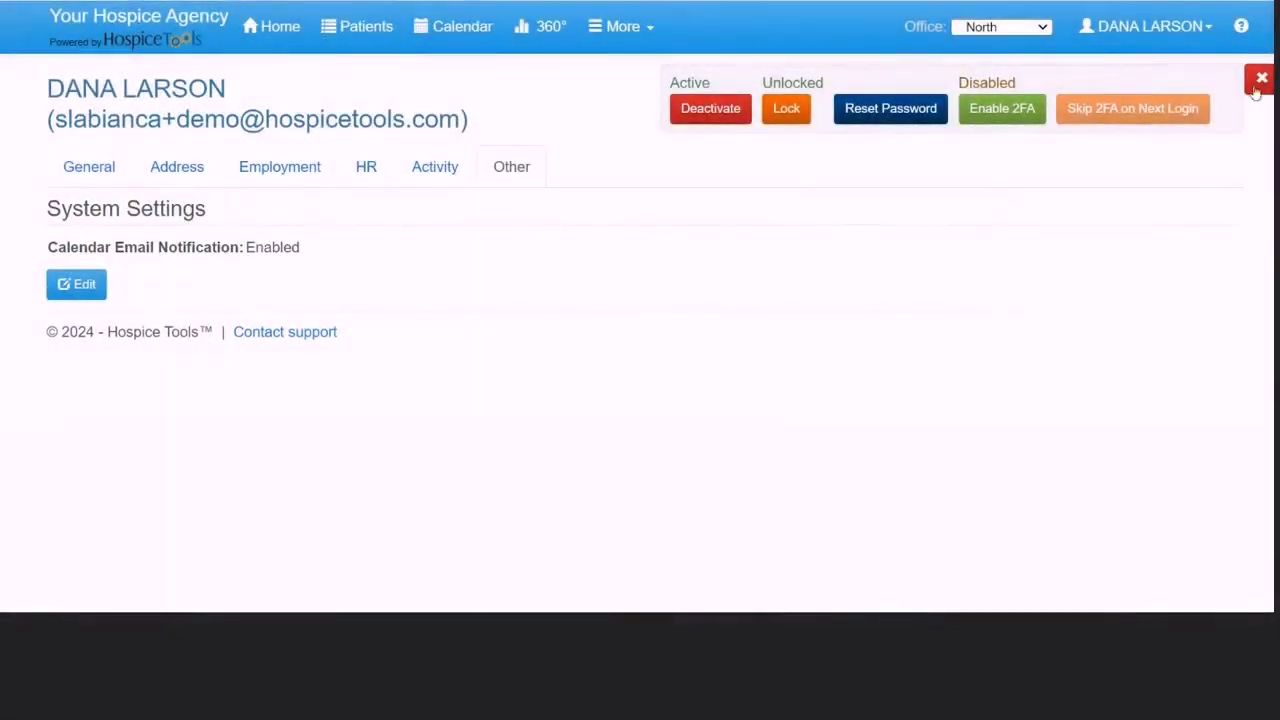